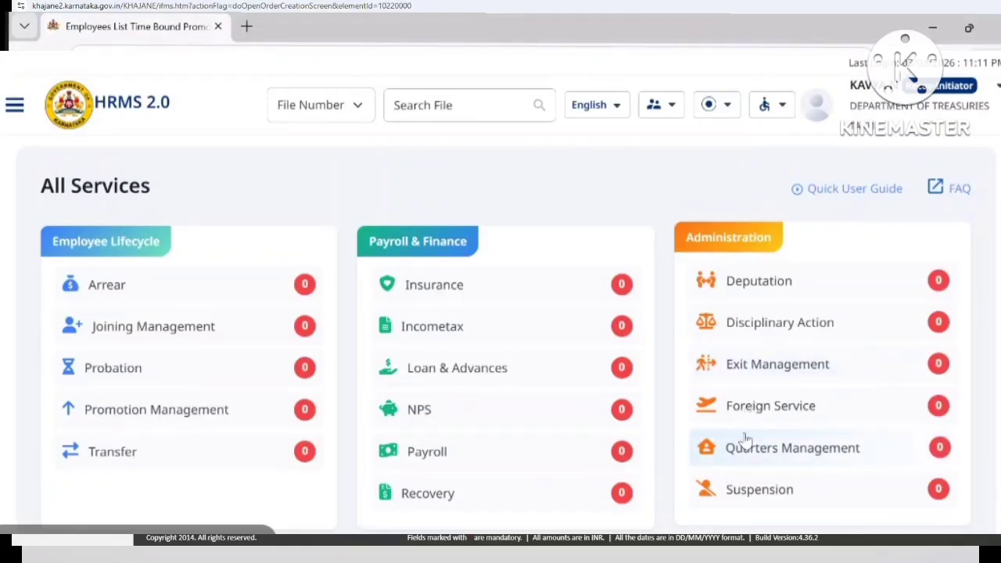
# - Open the Quarters Management service and go to its Vacate Quarters list
pyautogui.click(736, 453)
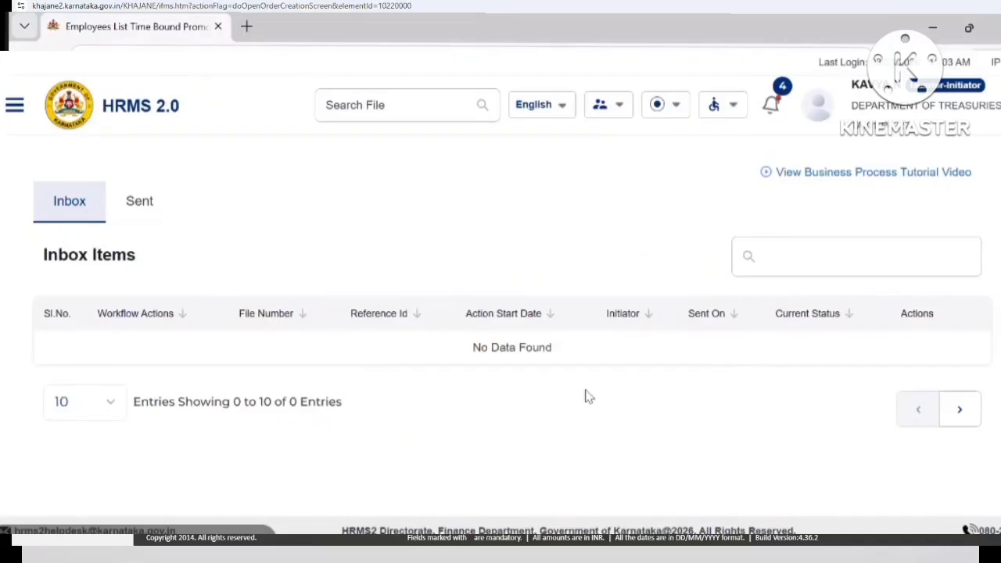
pyautogui.click(14, 105)
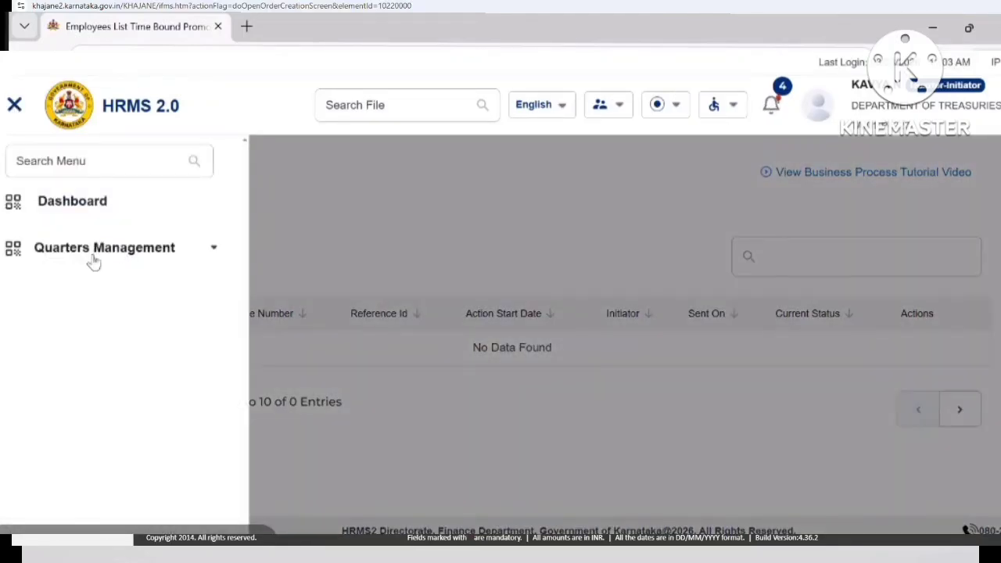
pyautogui.click(92, 258)
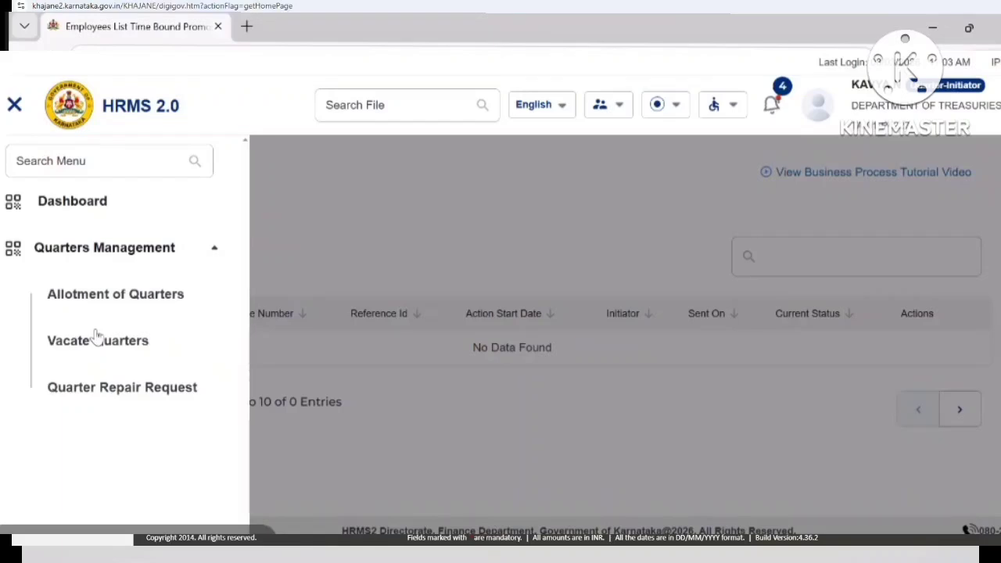
pyautogui.click(97, 350)
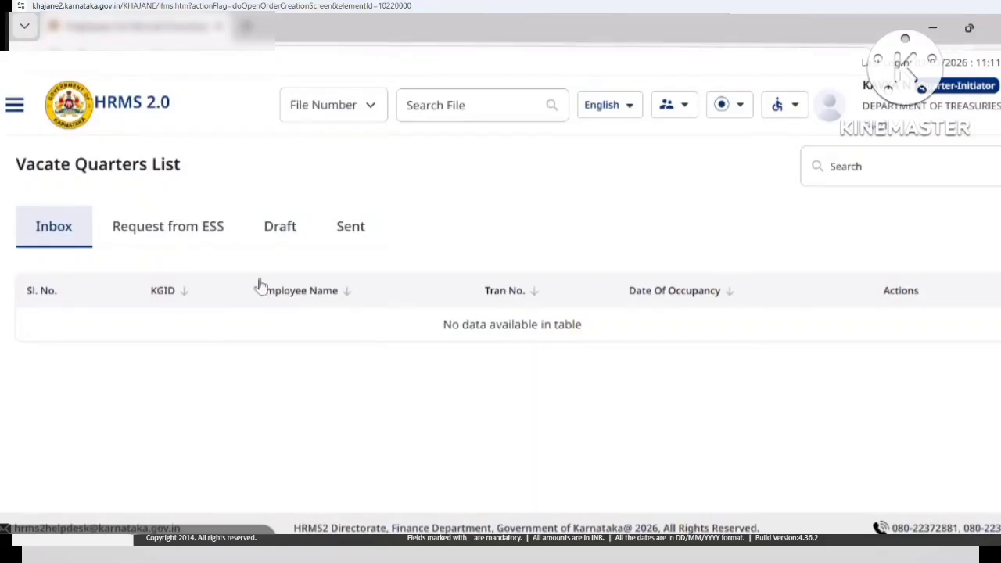
# - Switch from the Vacate Quarters list to Allotment of Quarters within Quarters Management
pyautogui.click(14, 106)
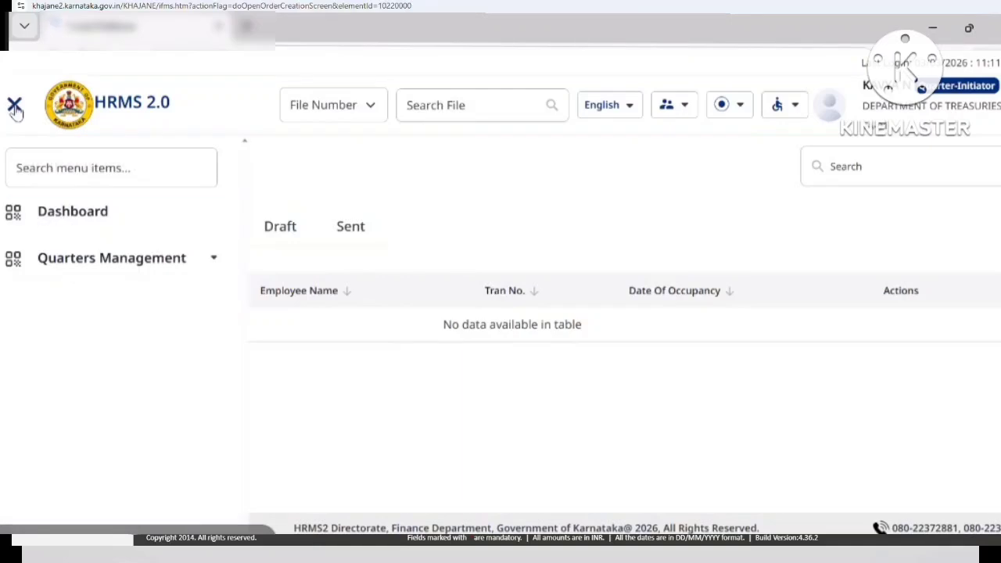
pyautogui.click(156, 268)
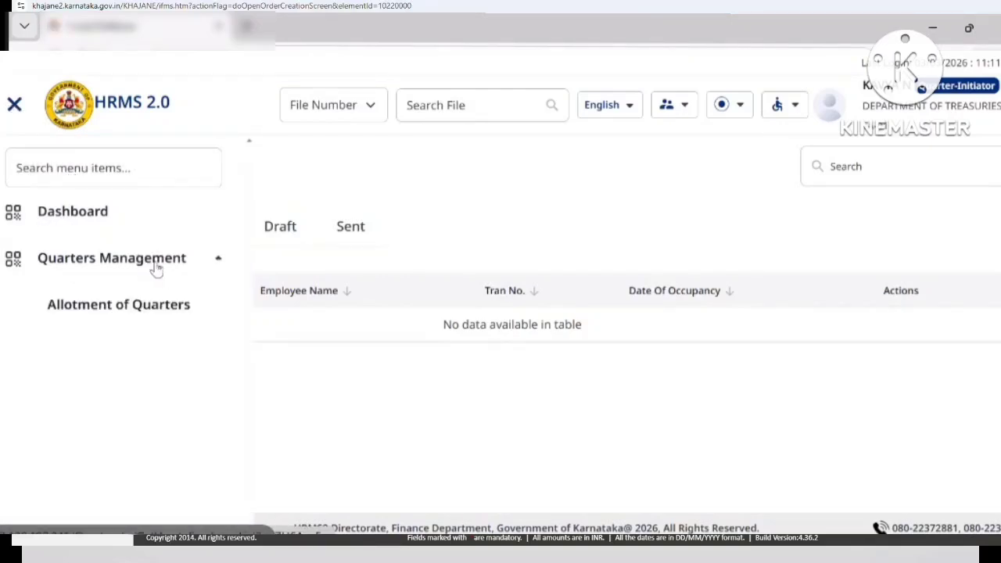
pyautogui.click(131, 306)
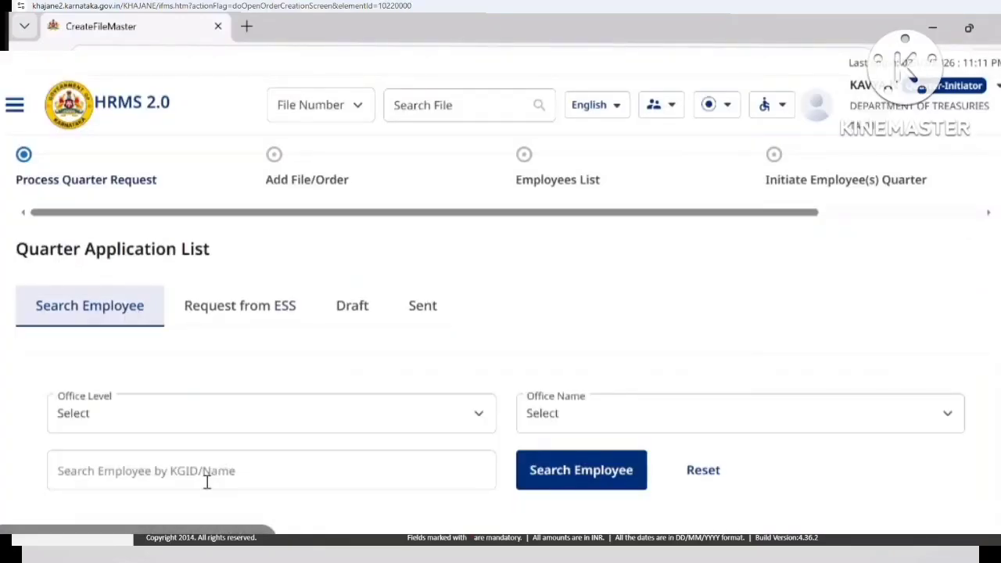
# - Search employees without office filters and add the sixth listed employee, a First Division Assistant, to the transaction
pyautogui.click(580, 471)
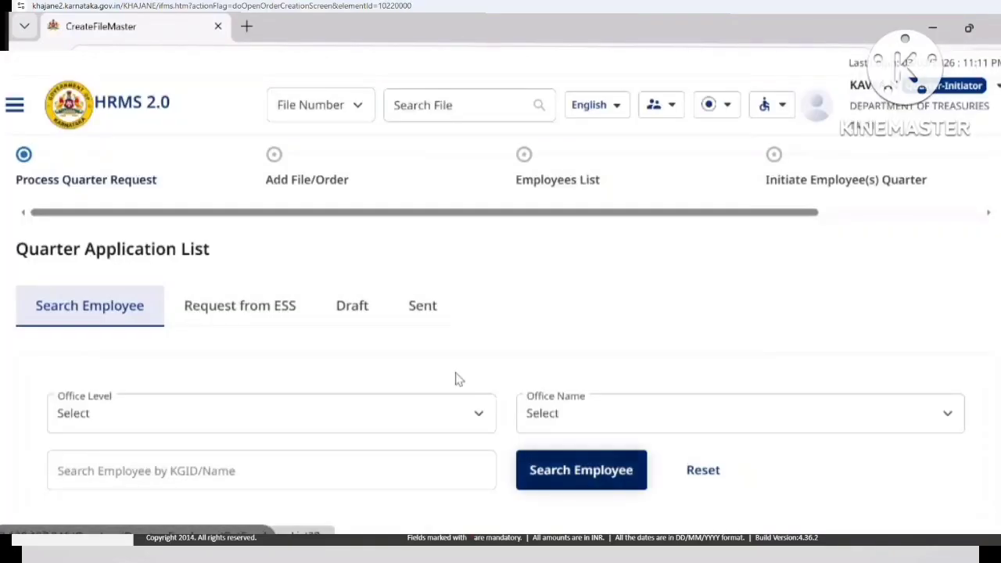
pyautogui.scroll(-5, 431, 342)
pyautogui.scroll(-1, 431, 336)
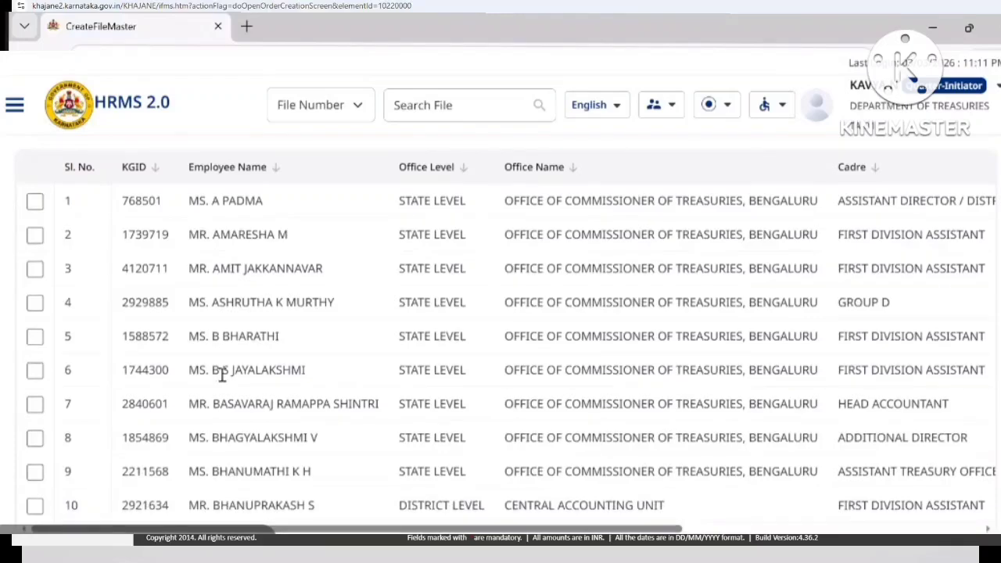
pyautogui.click(34, 372)
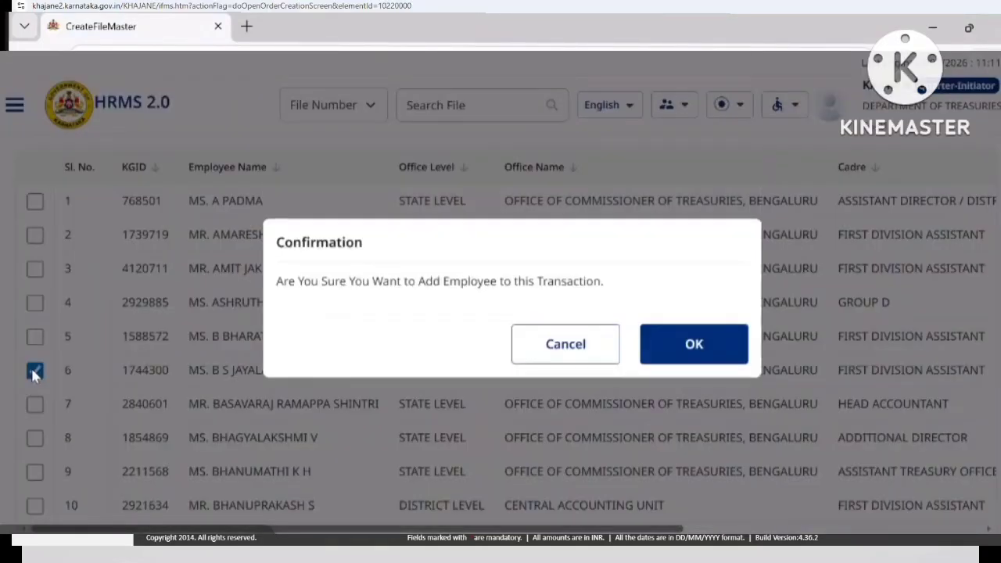
pyautogui.click(695, 344)
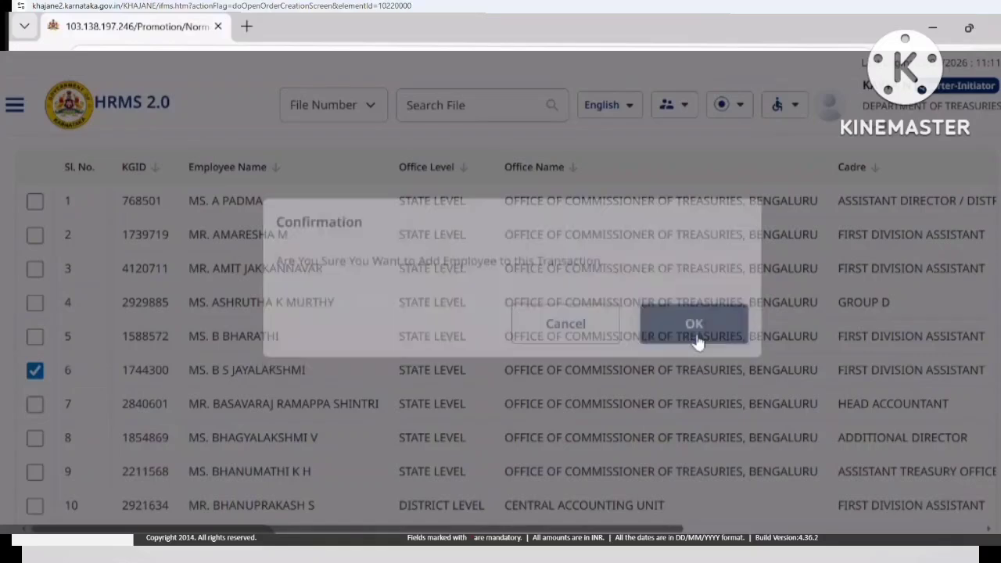
# - Proceed with the employee in the Final Employee List and confirm adding them to the quarter request
pyautogui.scroll(-5, 508, 367)
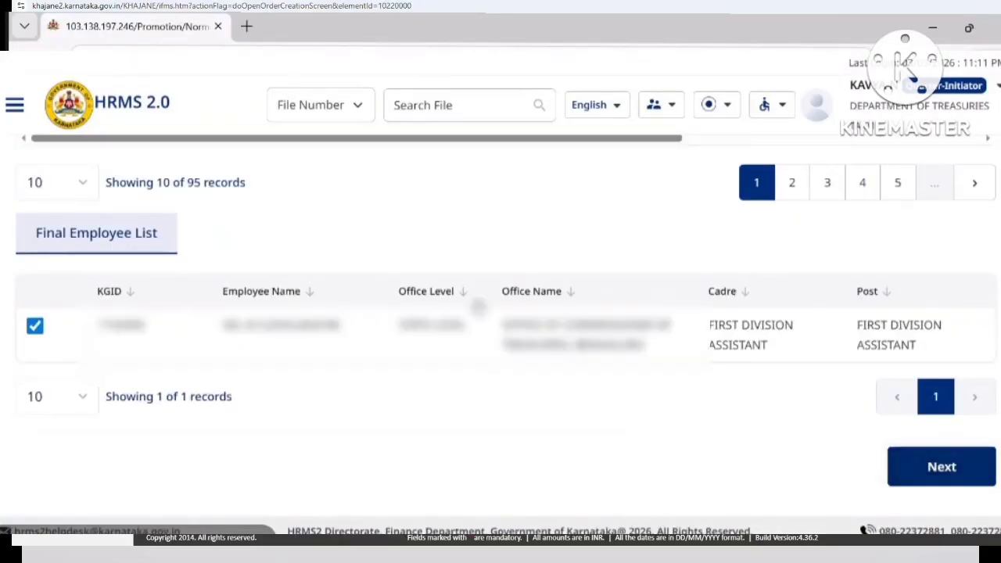
pyautogui.scroll(2, 479, 307)
pyautogui.scroll(-2, 478, 307)
pyautogui.click(934, 468)
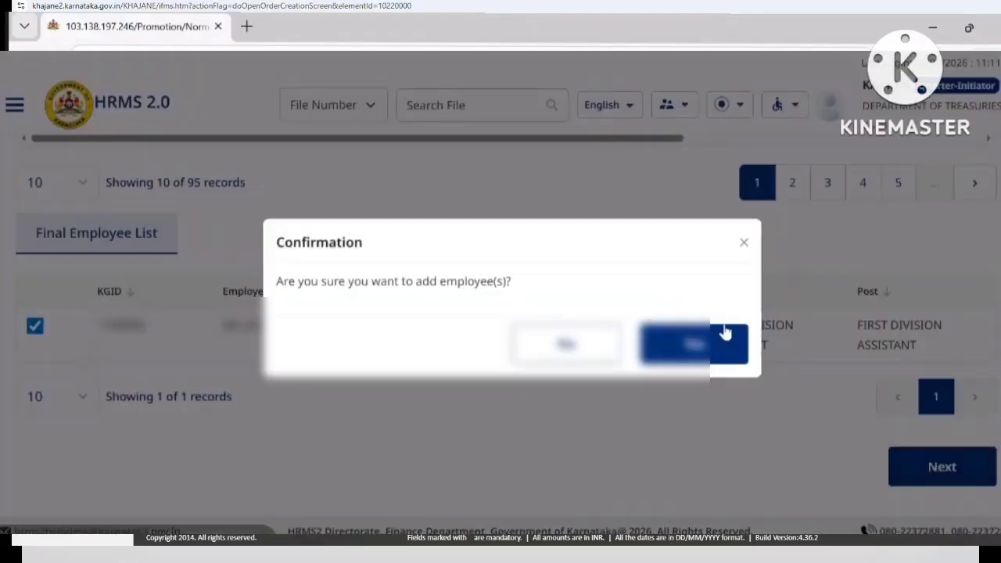
pyautogui.click(693, 343)
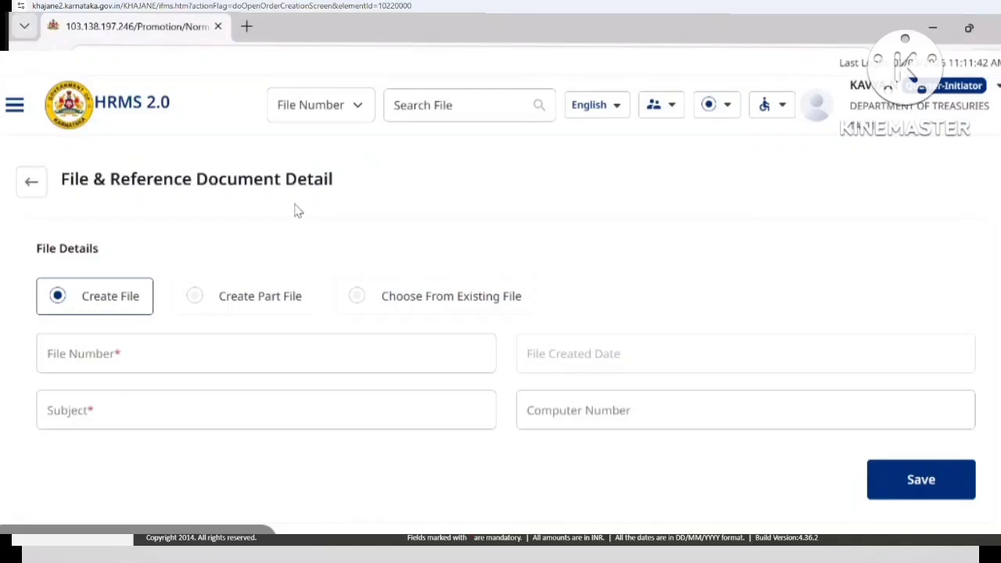
# - Choose the existing file DOT/ADM/MIS/13/2020 for the request and confirm adding it
pyautogui.click(357, 298)
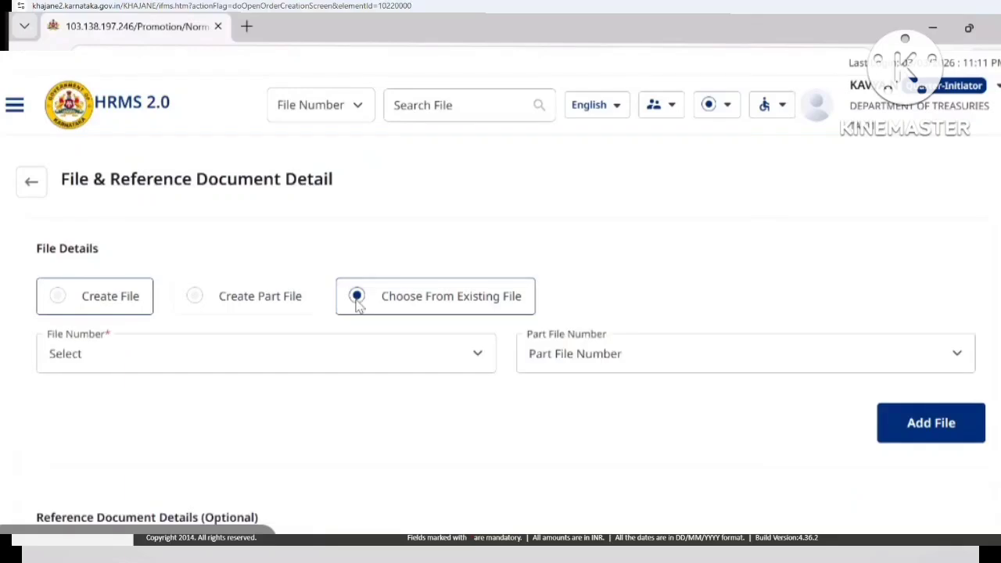
pyautogui.click(258, 356)
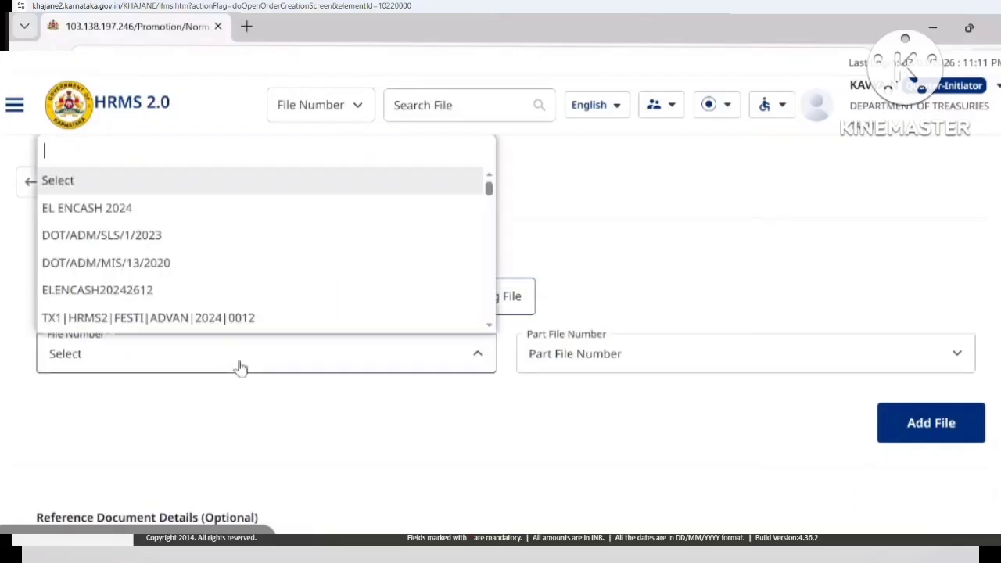
pyautogui.click(130, 269)
pyautogui.click(950, 421)
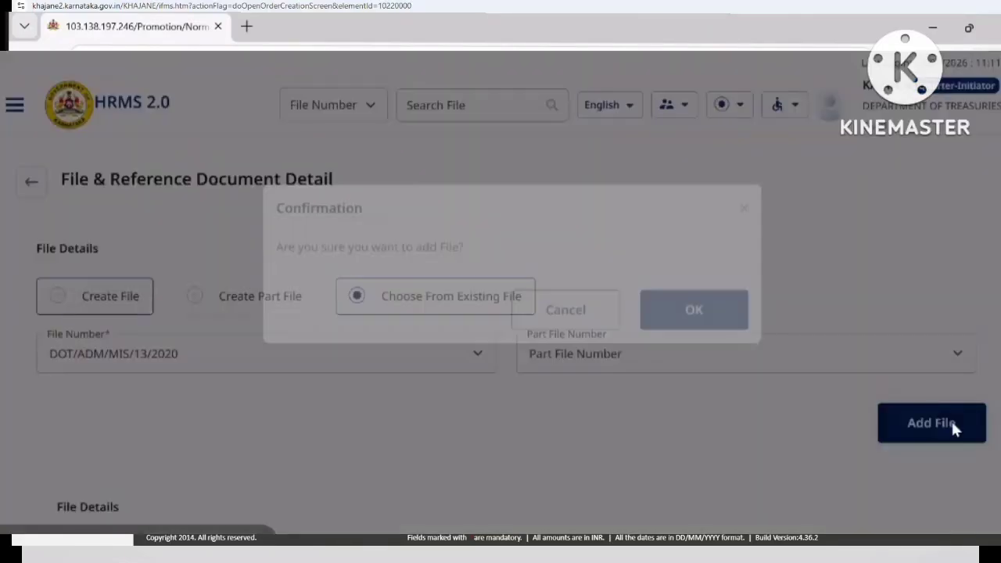
pyautogui.click(689, 356)
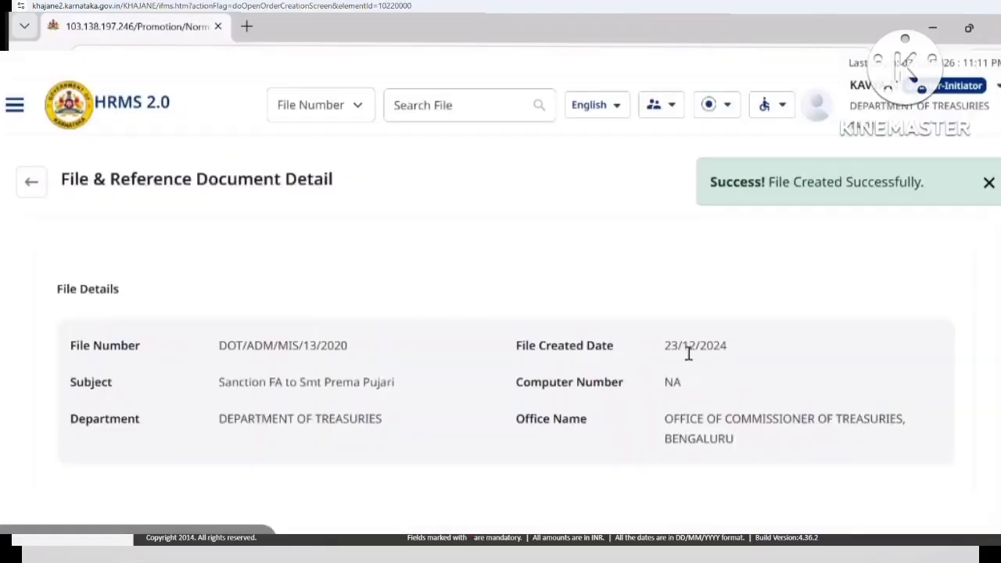
# - Save the file details without any reference document and confirm continuing to the Employees List stage
pyautogui.scroll(-10, 688, 356)
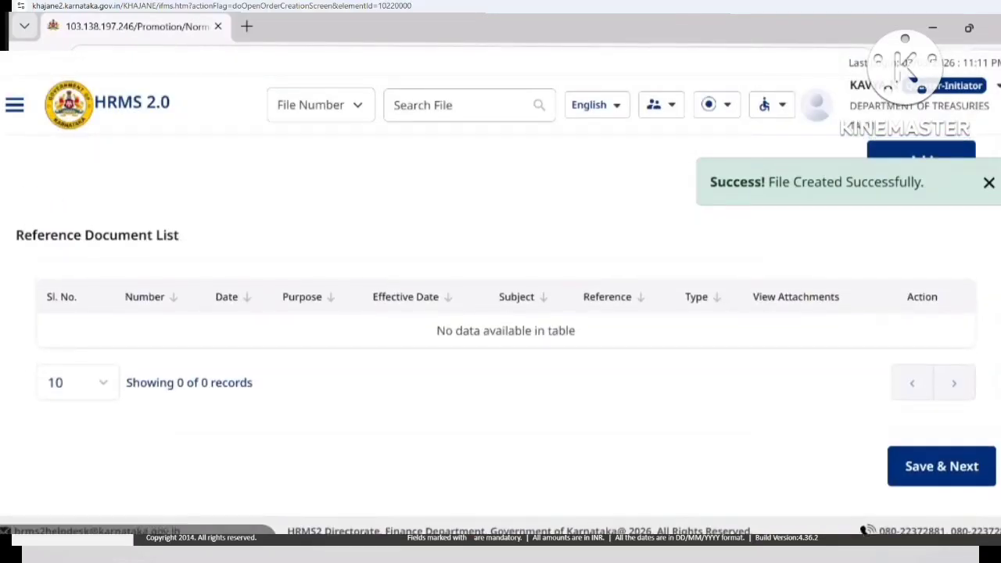
pyautogui.click(960, 483)
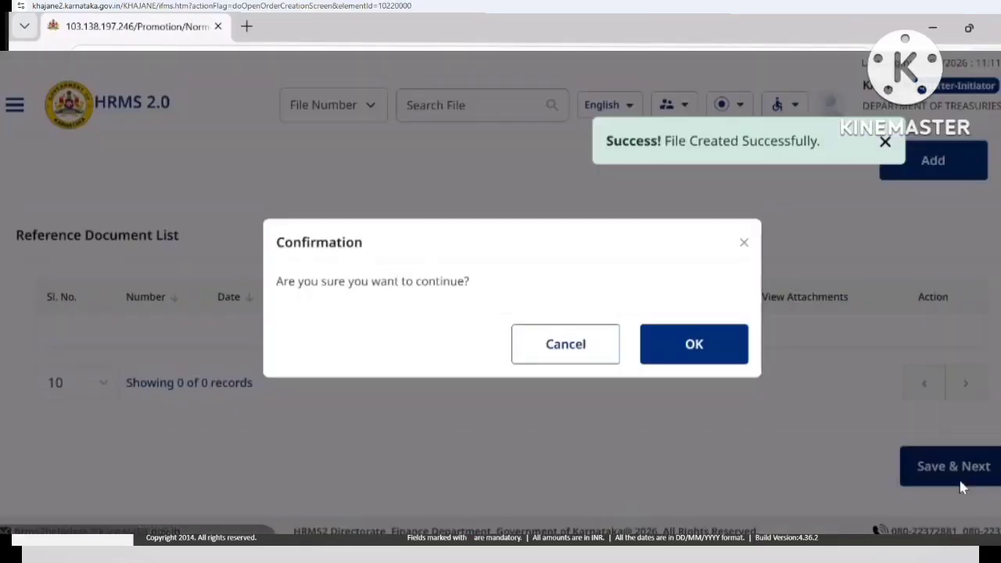
pyautogui.click(695, 342)
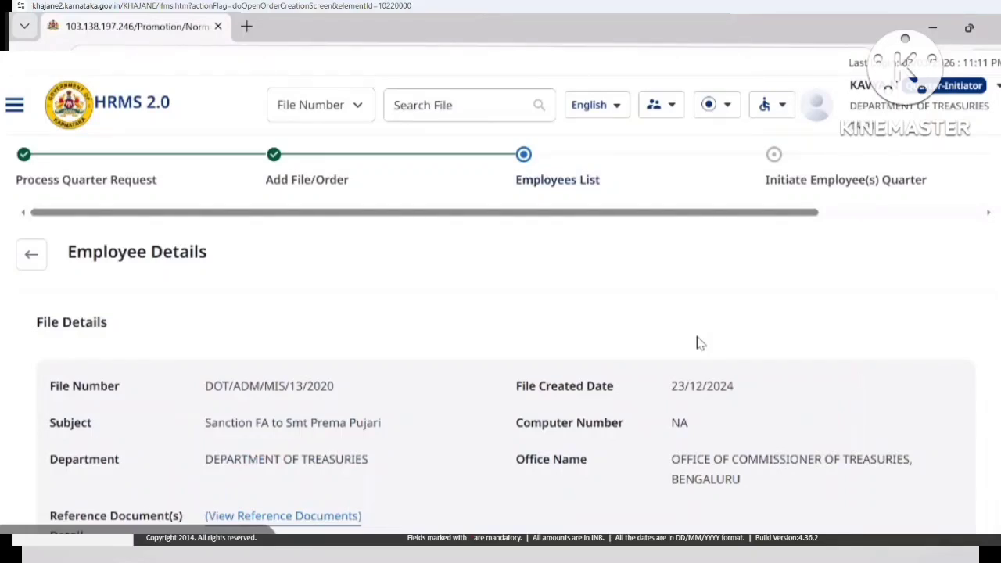
# - Review the file details and employee listing, and confirm continuing to the Initiate Employee(s) Quarter stage
pyautogui.scroll(-1, 699, 343)
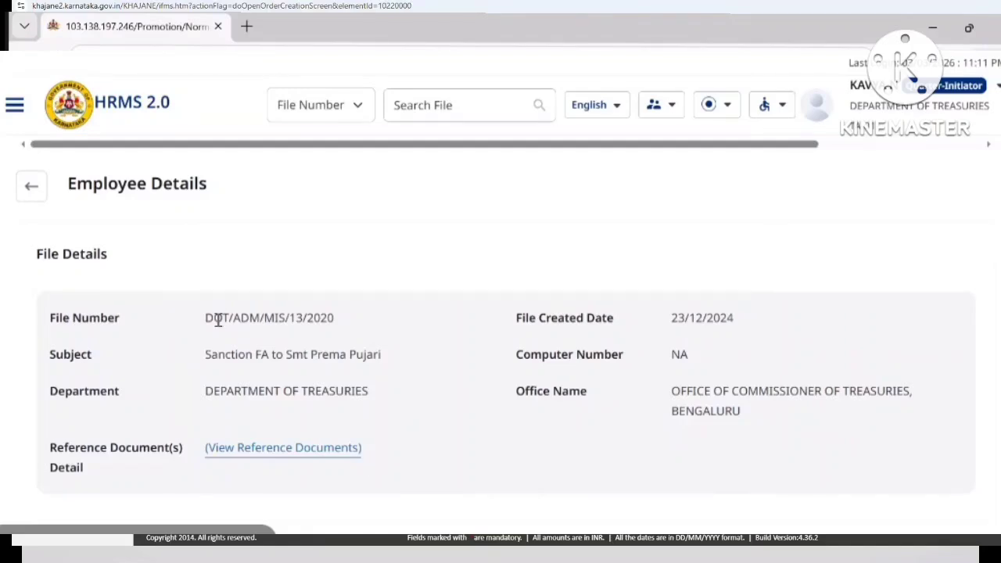
pyautogui.scroll(-4, 217, 322)
pyautogui.scroll(2, 112, 143)
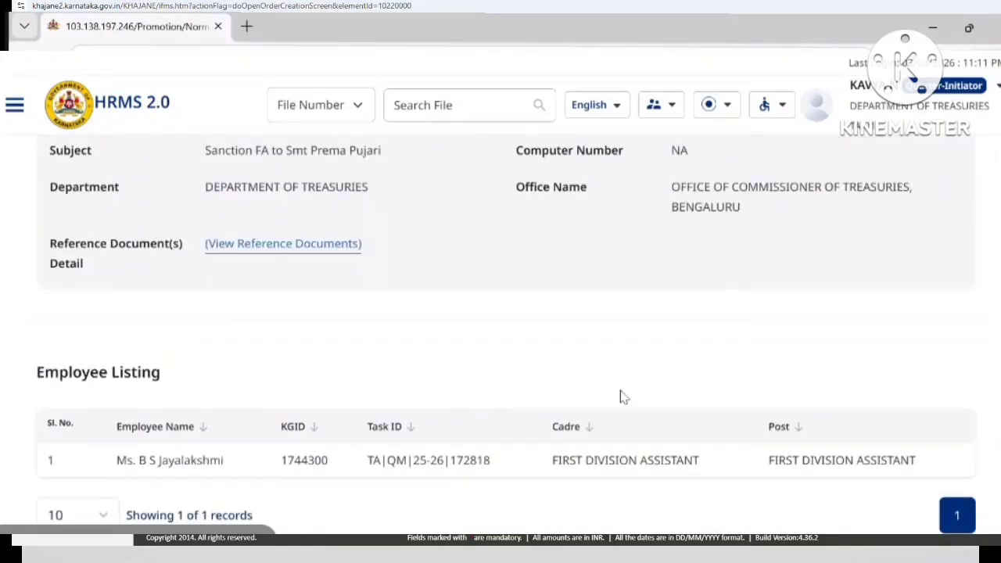
pyautogui.scroll(-1, 621, 398)
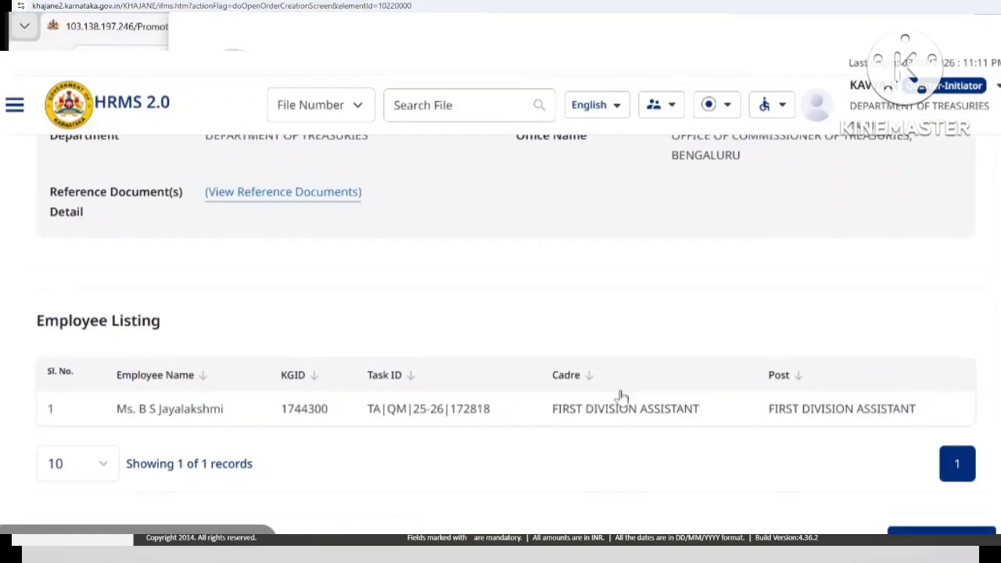
pyautogui.scroll(-1, 620, 397)
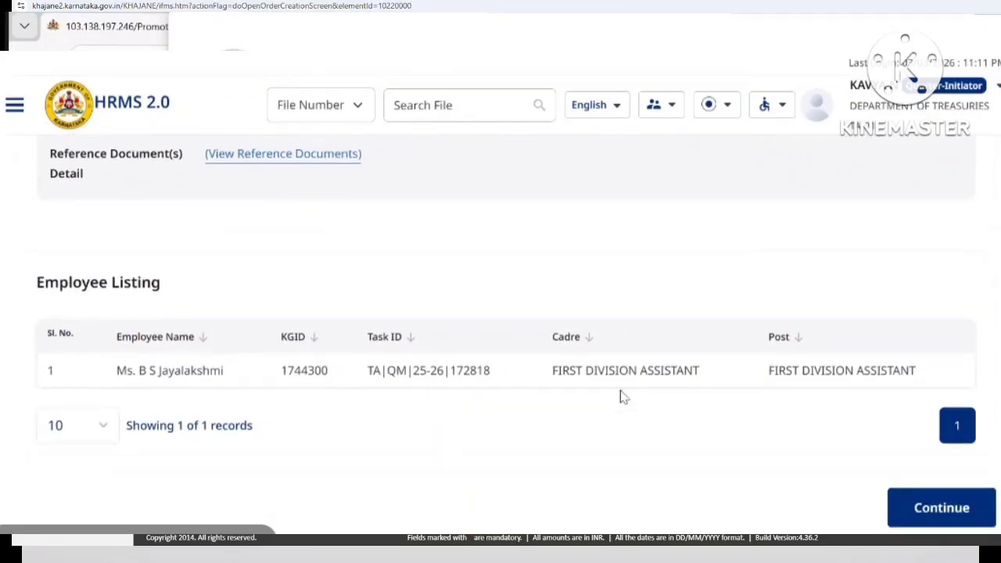
pyautogui.click(928, 510)
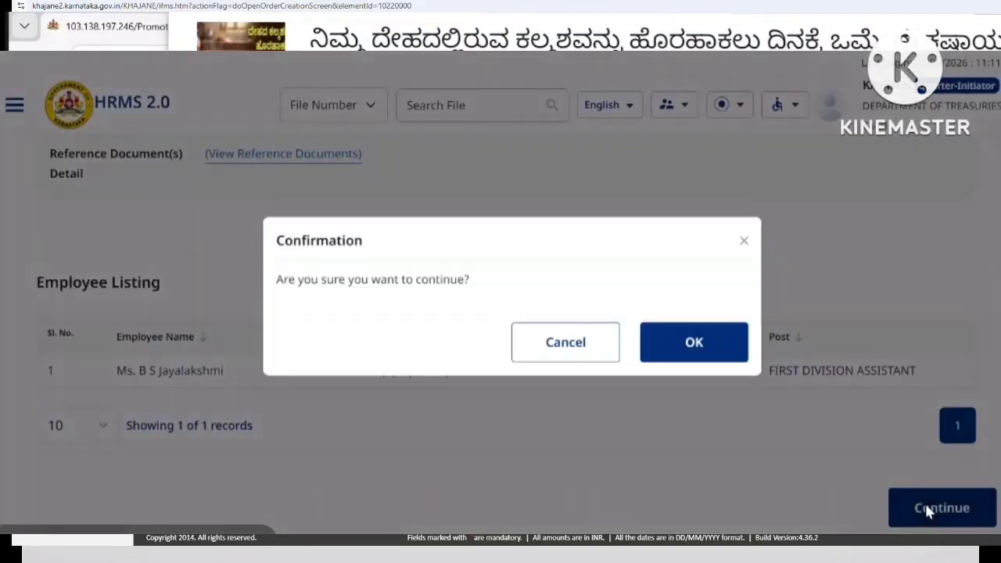
pyautogui.click(686, 358)
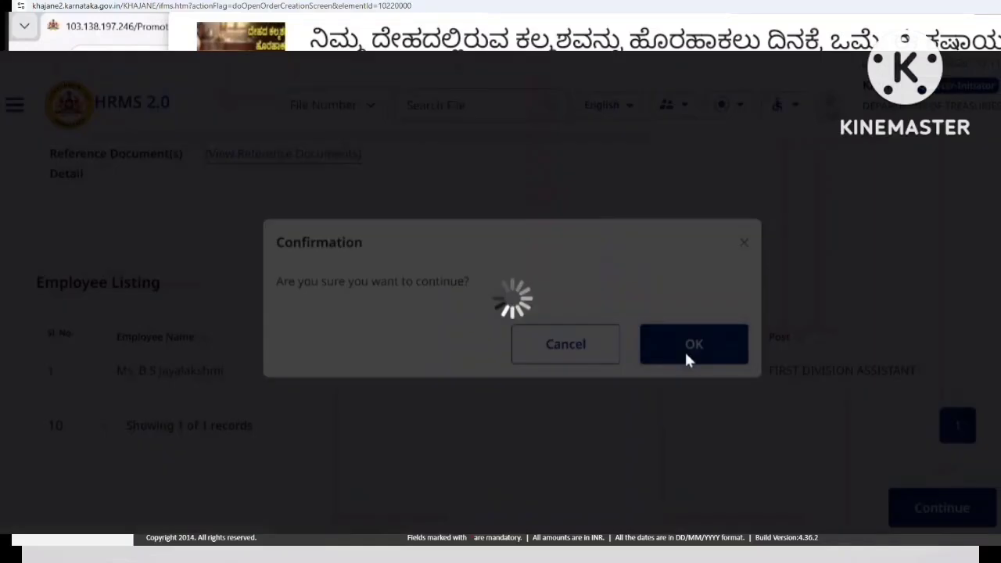
# - Search for quarter locations in Search Quarter Details with every filter left unselected
pyautogui.scroll(-6, 596, 352)
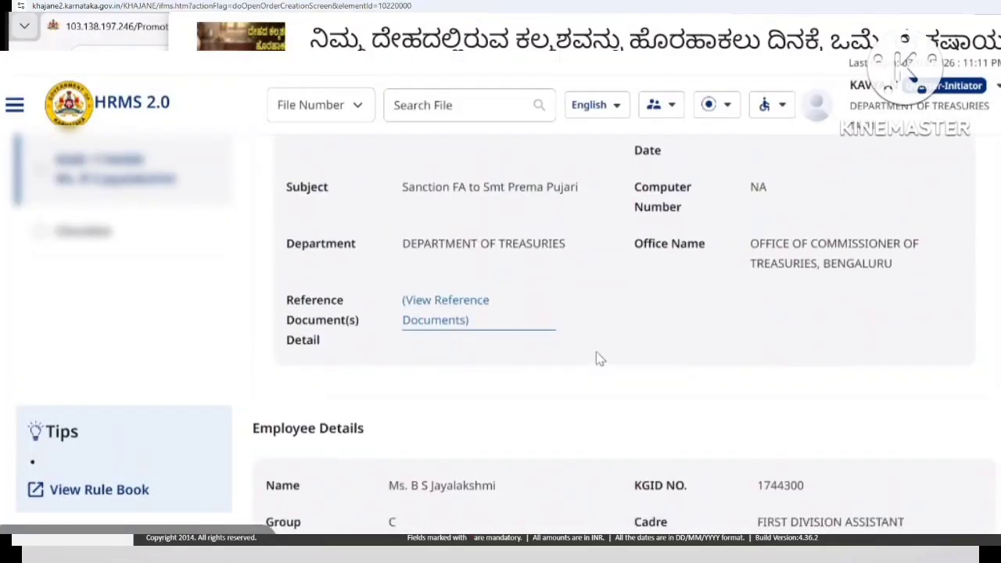
pyautogui.scroll(5, 596, 351)
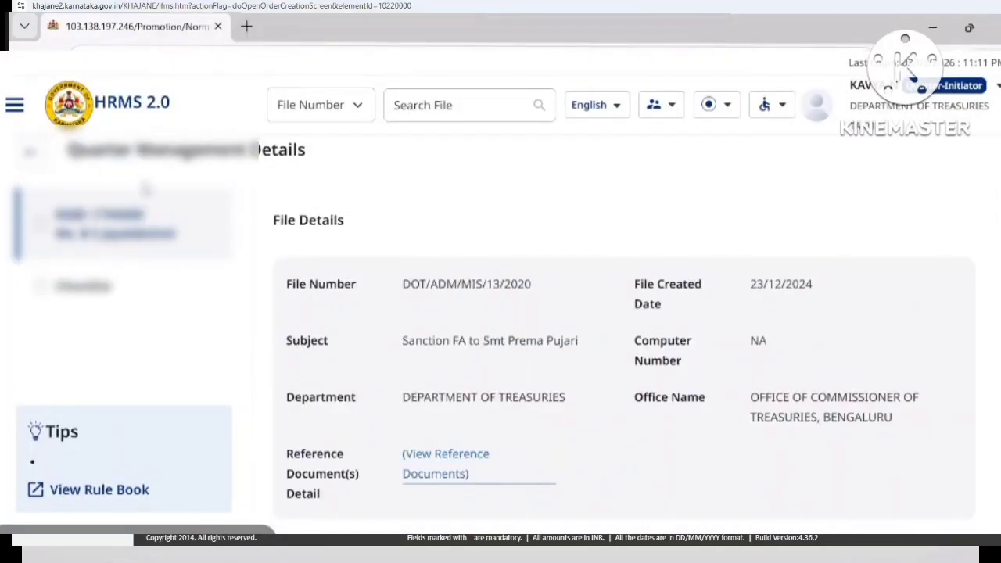
pyautogui.scroll(-7, 258, 221)
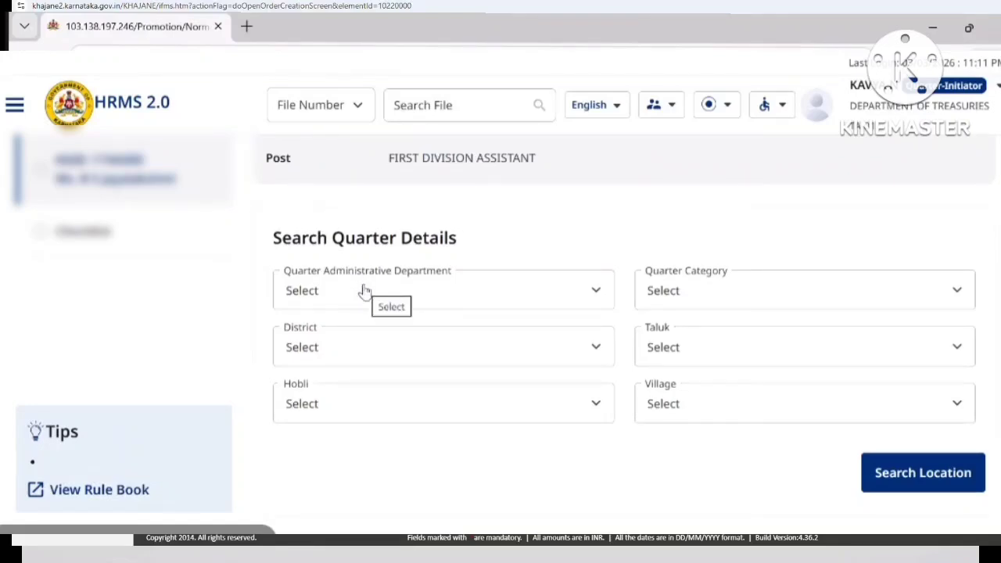
pyautogui.scroll(-3, 774, 382)
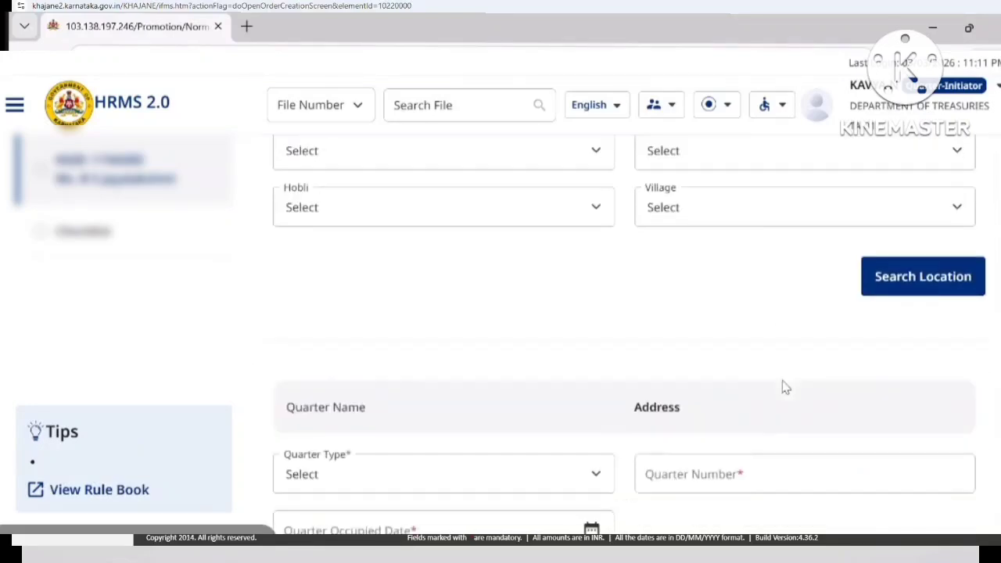
pyautogui.scroll(2, 785, 387)
pyautogui.click(926, 407)
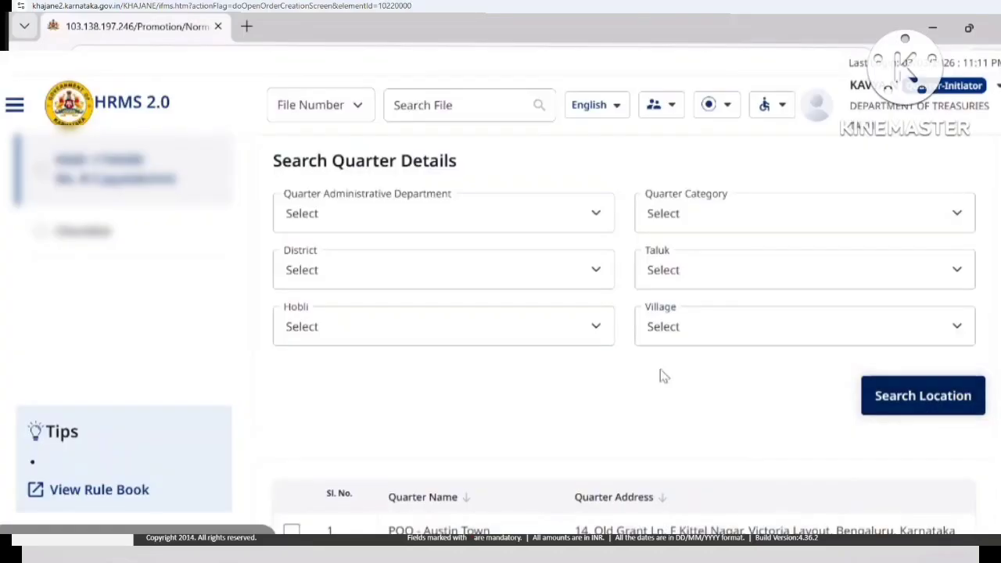
# - Search for quarter locations with the administrative department PUBLIC WORKS DEPARTMENT and the quarter category PWD - Quarters
pyautogui.click(318, 223)
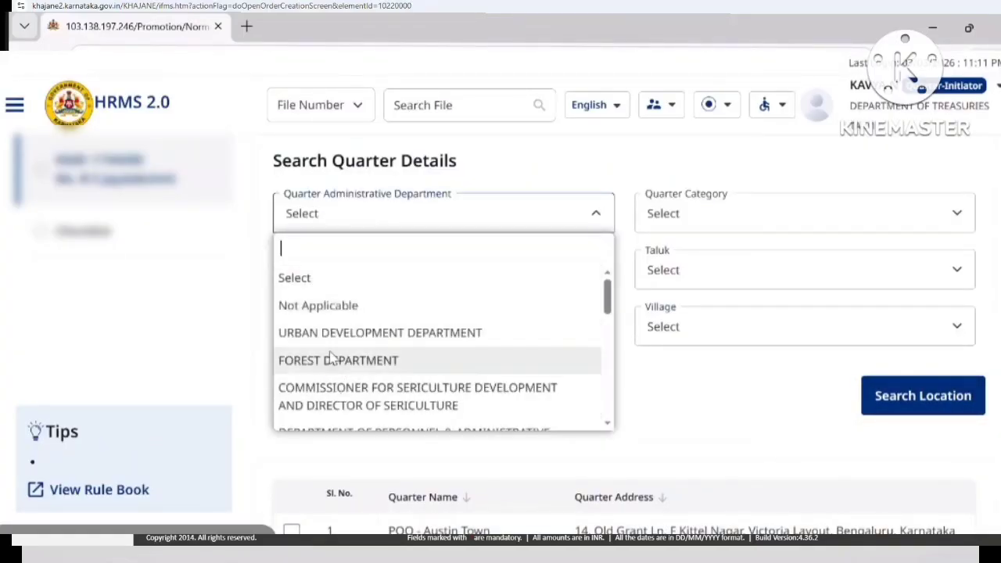
pyautogui.scroll(-2, 332, 358)
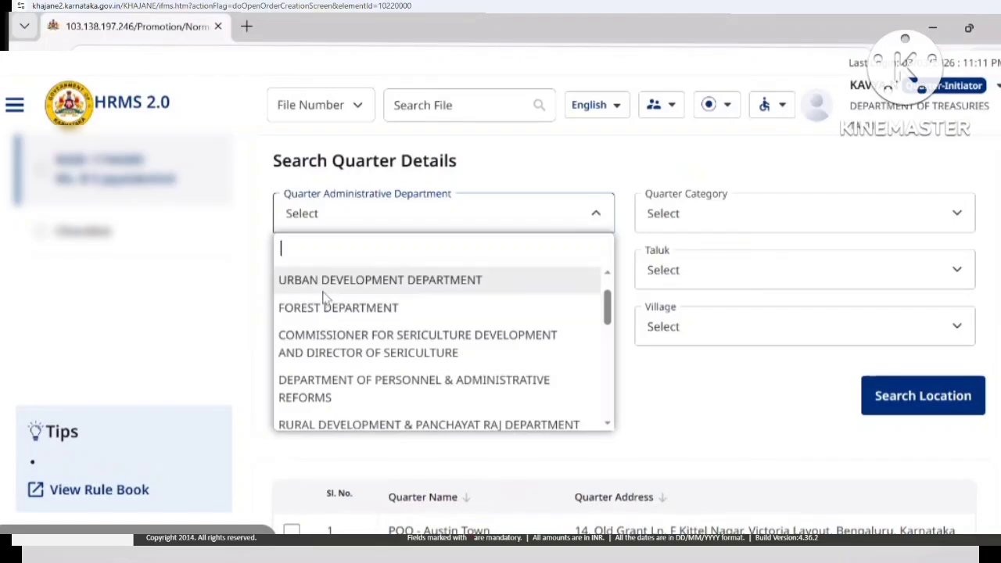
pyautogui.scroll(-5, 326, 313)
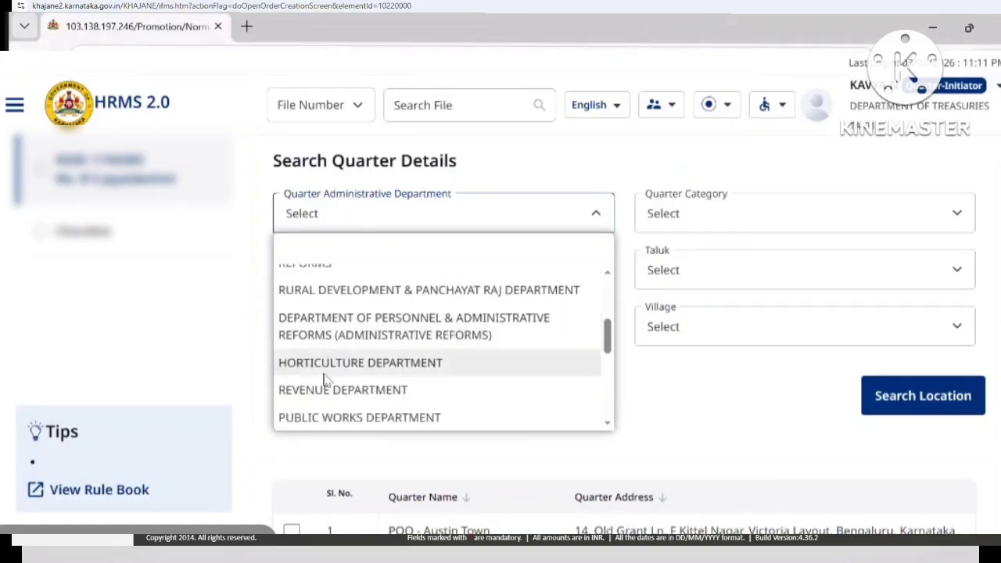
pyautogui.click(317, 421)
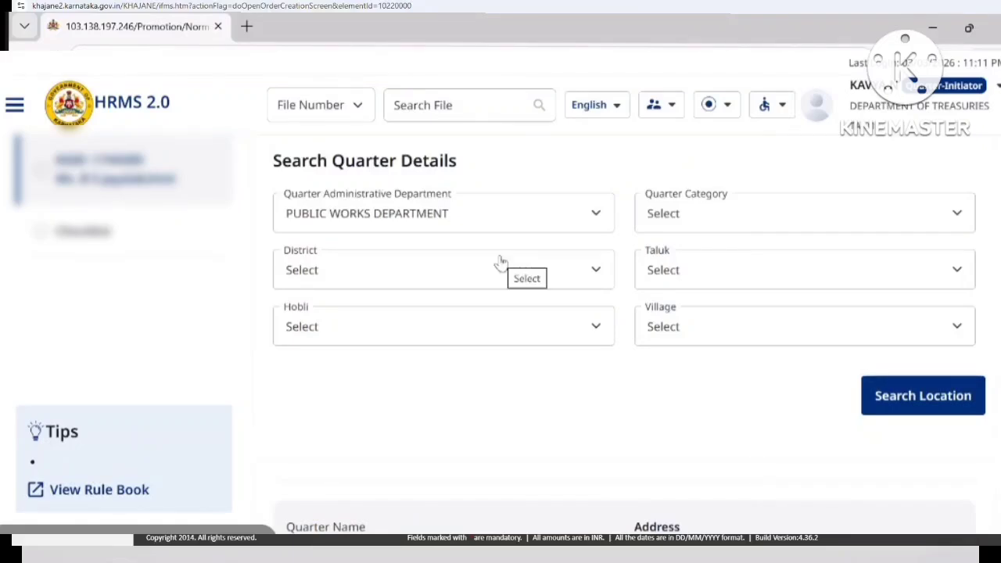
pyautogui.click(753, 211)
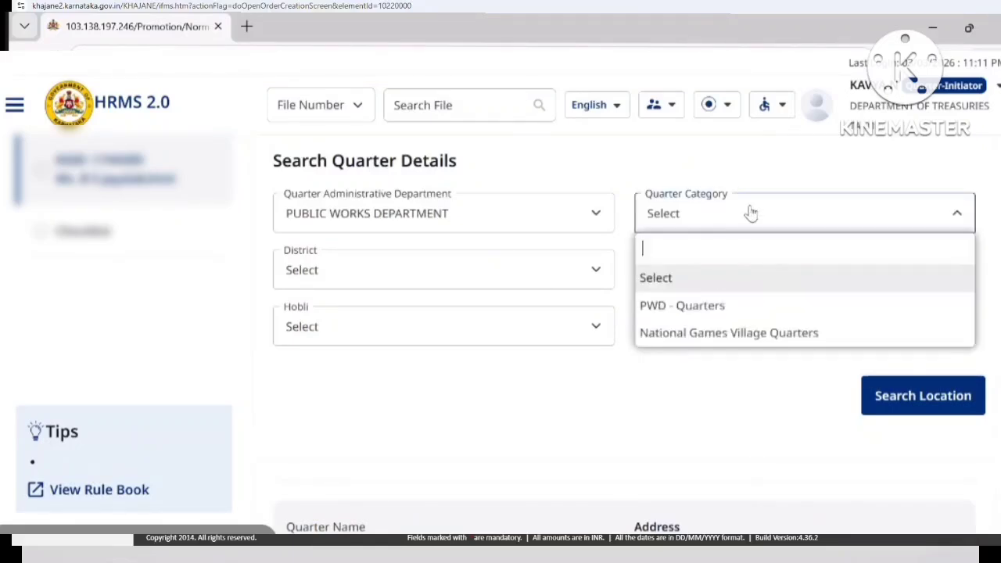
pyautogui.click(696, 313)
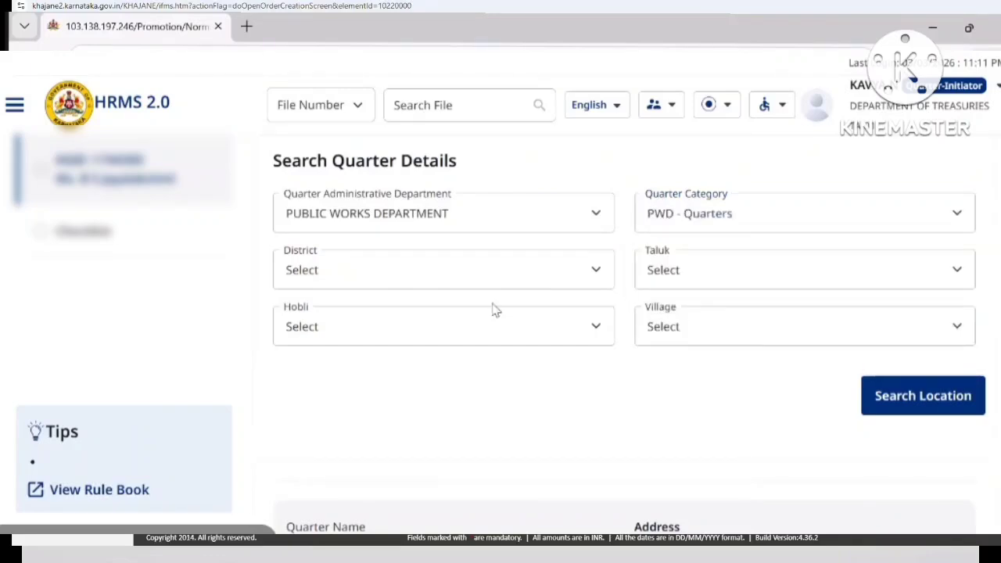
pyautogui.scroll(-3, 492, 311)
pyautogui.scroll(2, 493, 311)
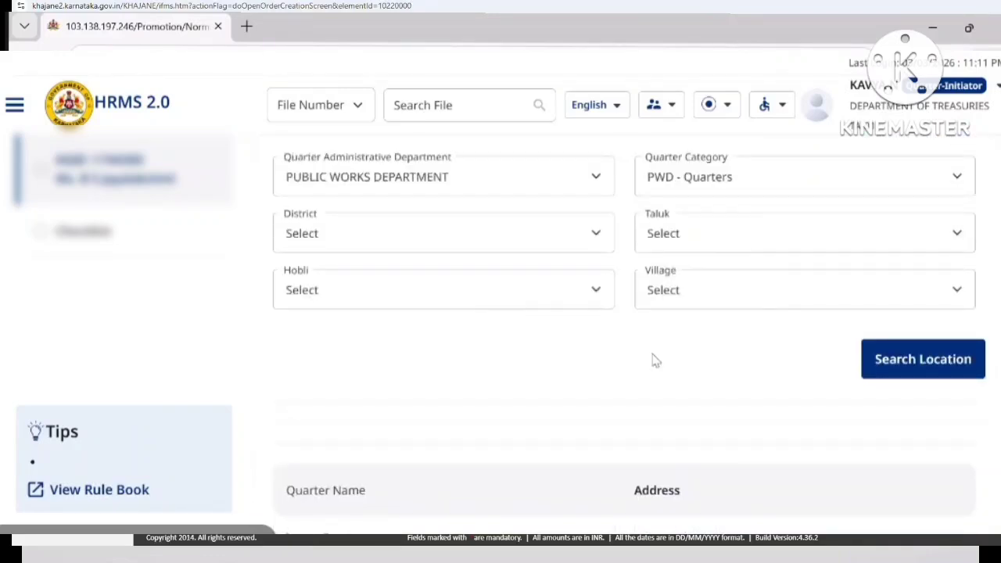
pyautogui.click(908, 361)
# - Look through the listed quarters and select PWD - Udupi for the employee
pyautogui.scroll(-5, 566, 351)
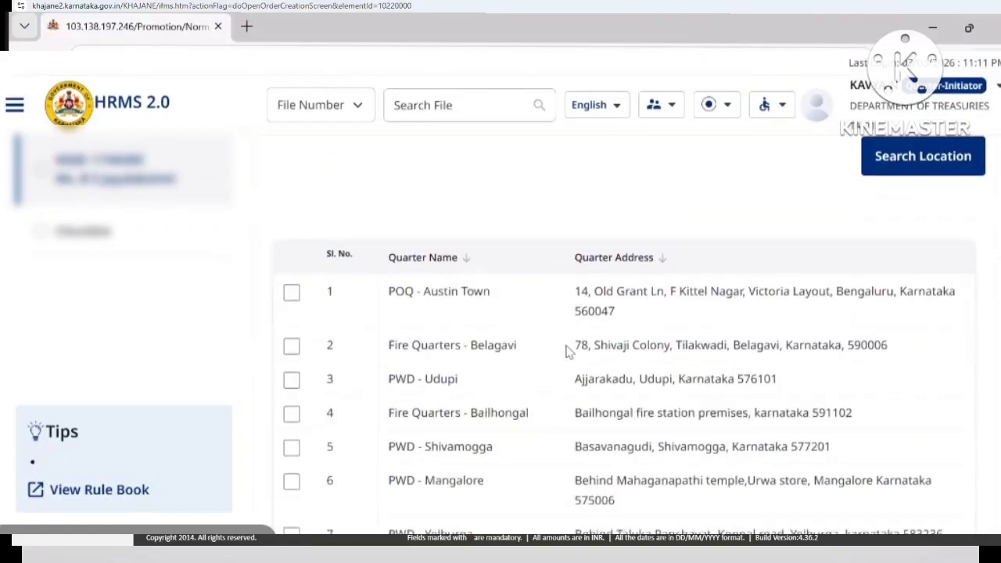
pyautogui.scroll(-2, 548, 348)
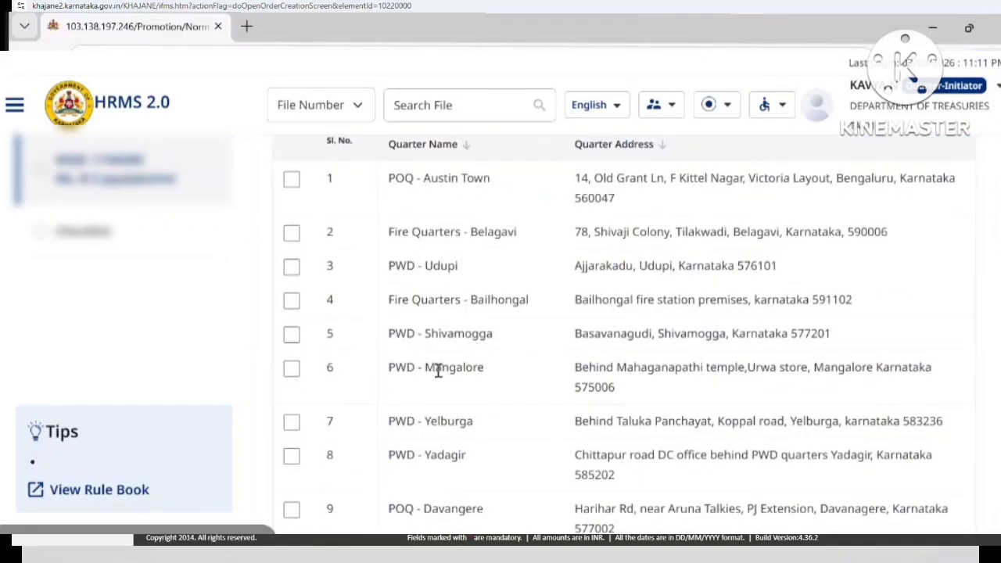
pyautogui.scroll(-3, 438, 372)
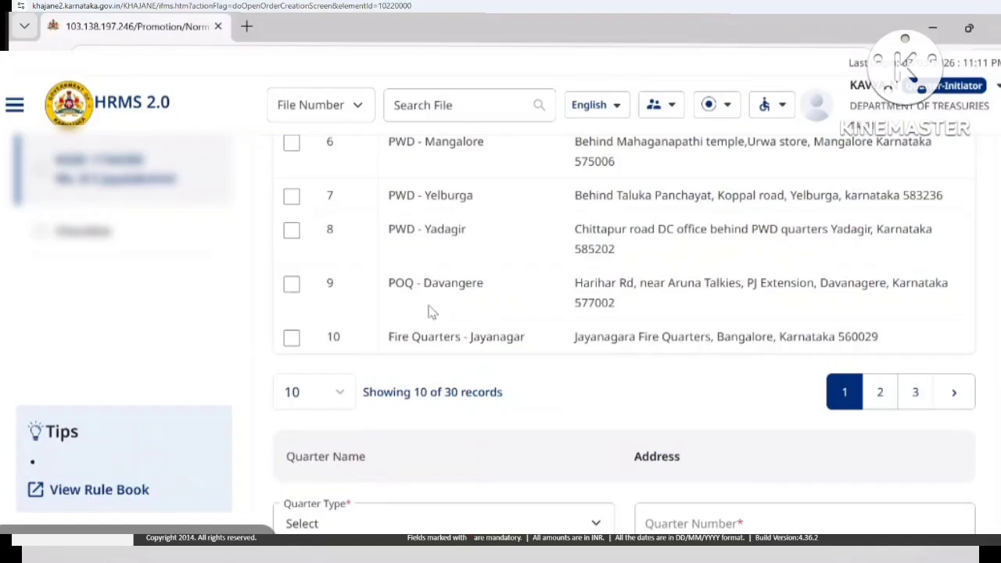
pyautogui.scroll(-1, 458, 260)
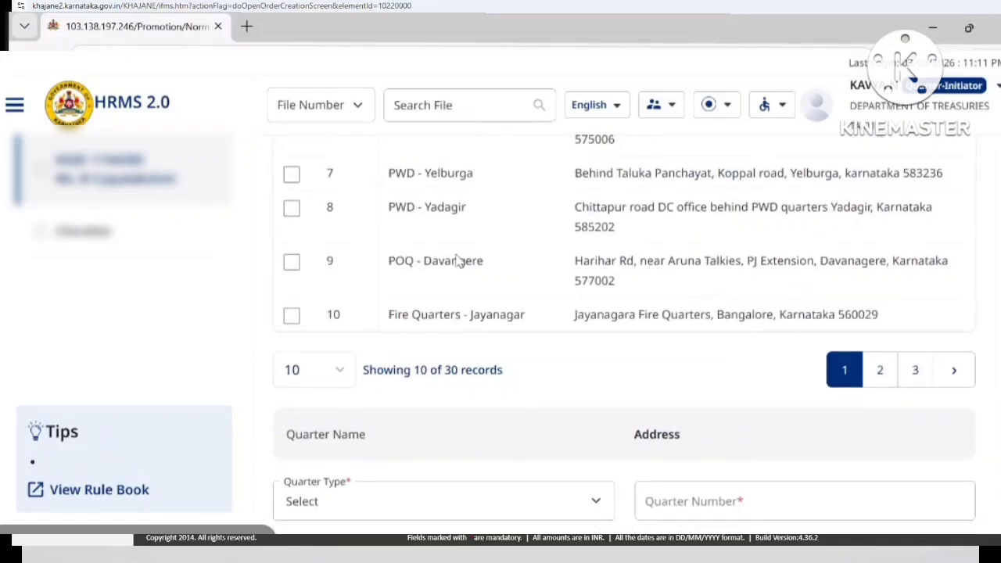
pyautogui.scroll(3, 429, 213)
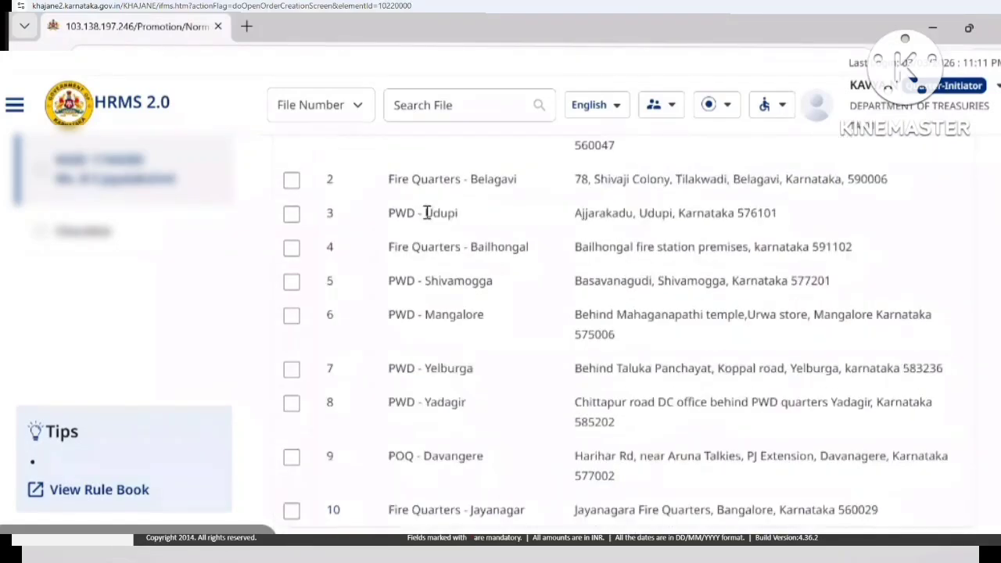
pyautogui.scroll(1, 428, 213)
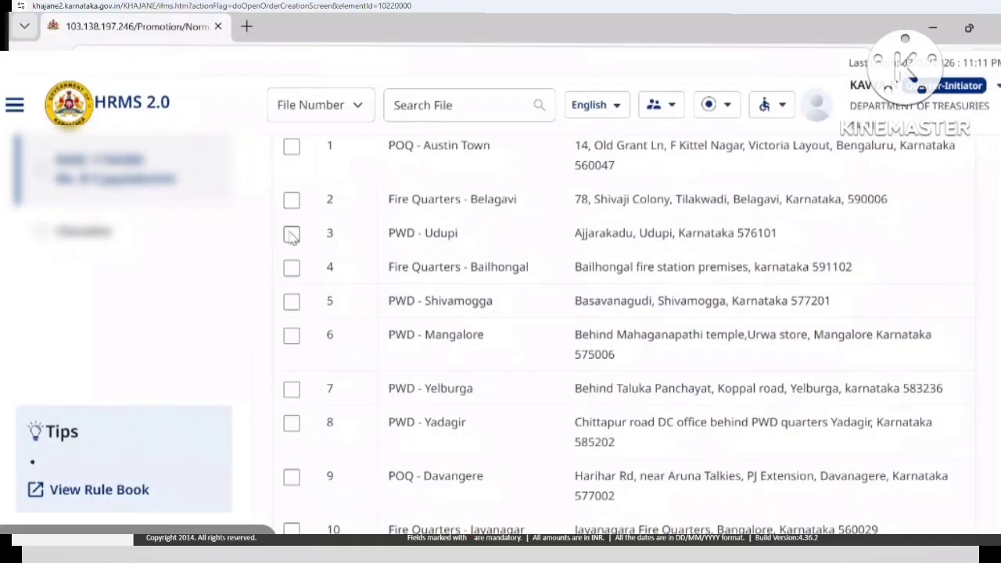
pyautogui.click(291, 234)
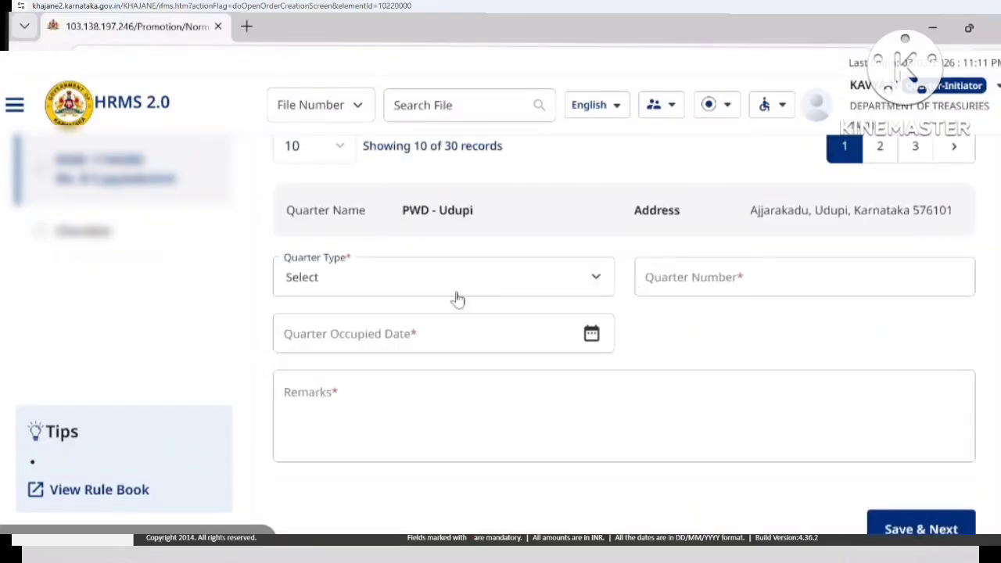
# - Try the Rented and RentFree options for the quarter type
pyautogui.click(453, 286)
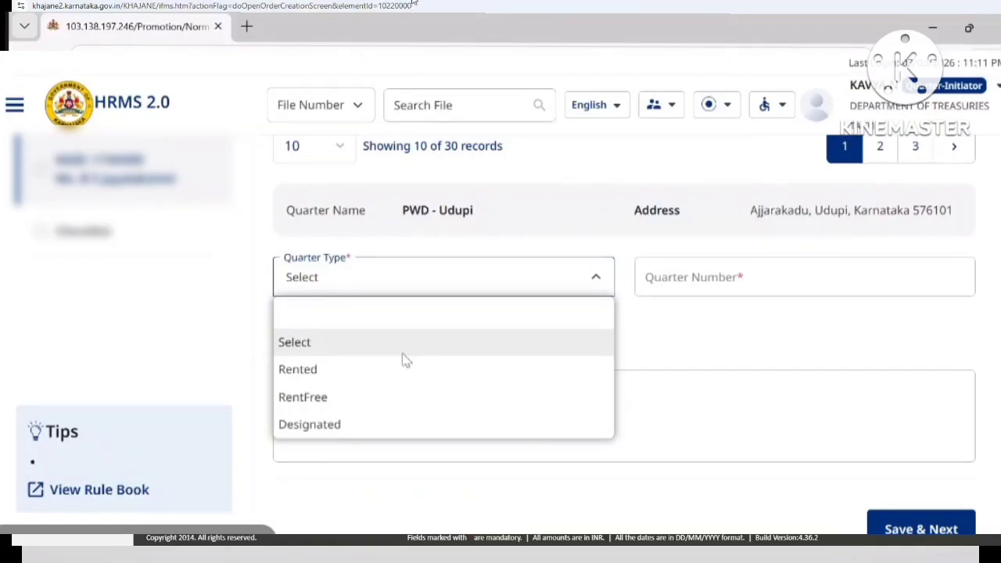
pyautogui.click(358, 385)
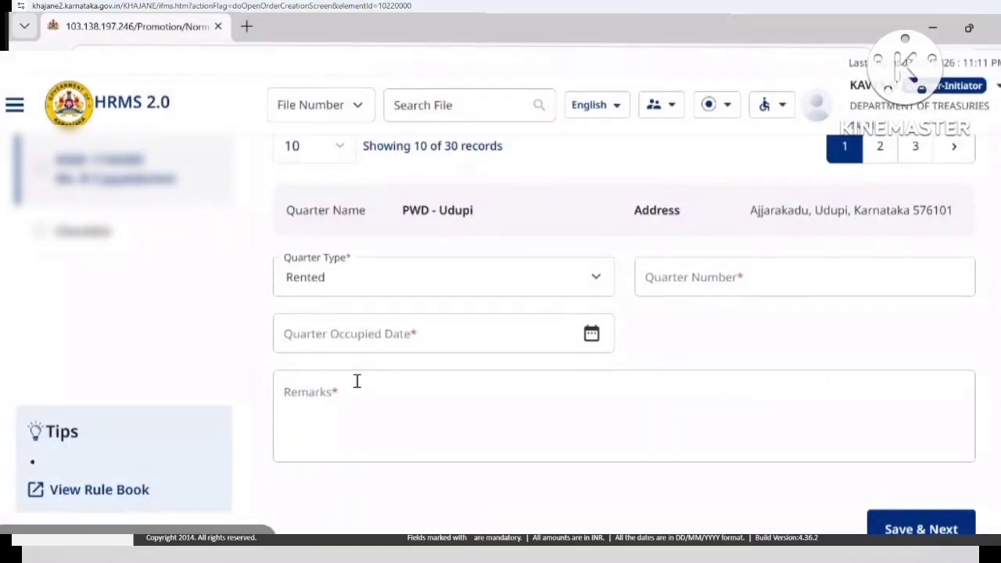
pyautogui.click(327, 288)
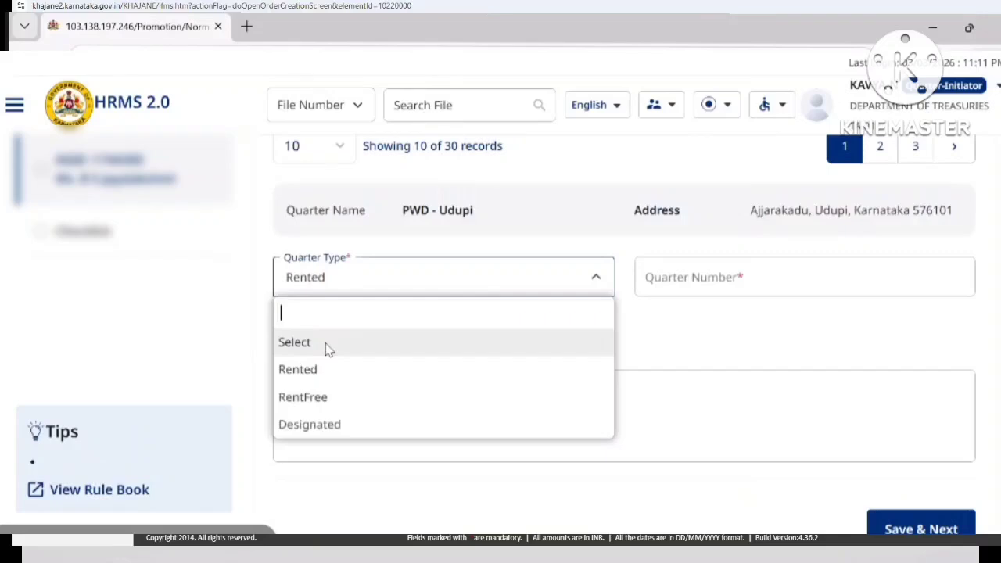
pyautogui.click(323, 395)
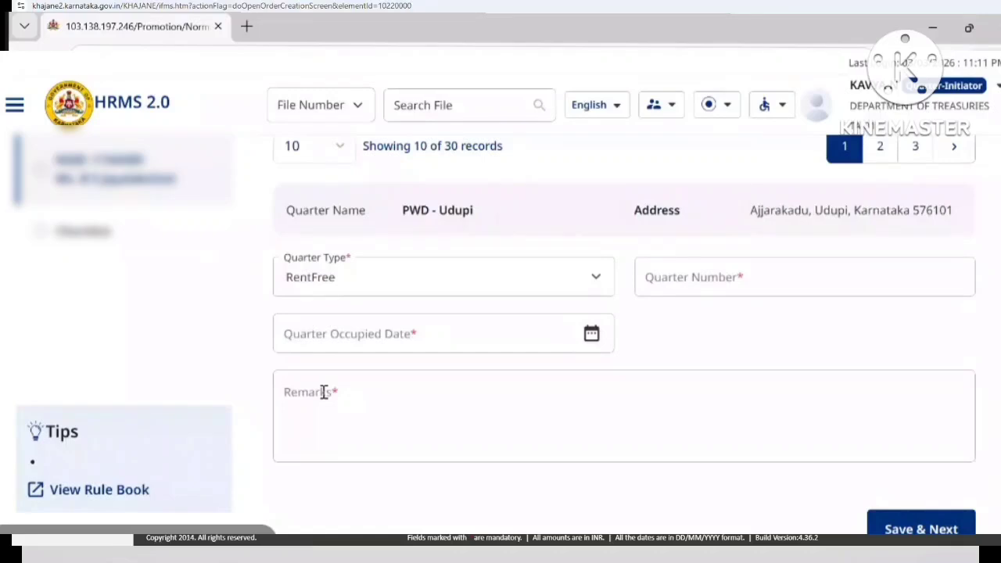
pyautogui.click(320, 267)
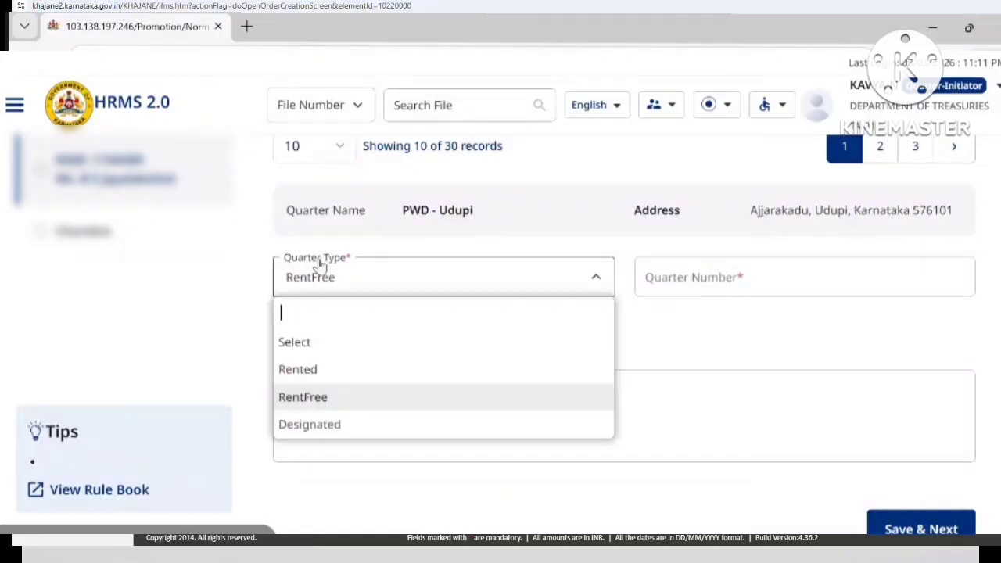
pyautogui.click(327, 373)
# - Set the quarter type to Rented and the quarter number to 123
pyautogui.click(324, 278)
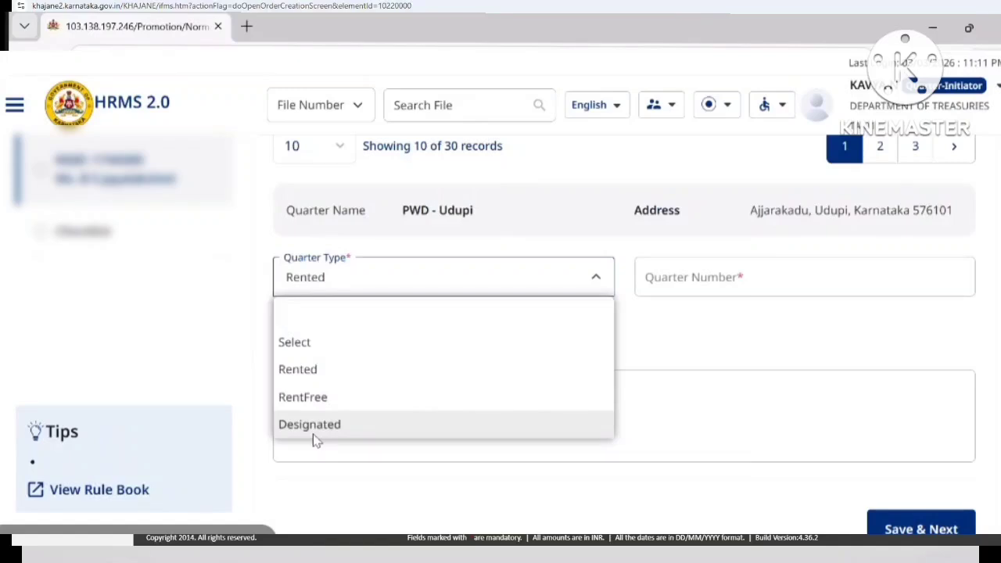
pyautogui.click(313, 369)
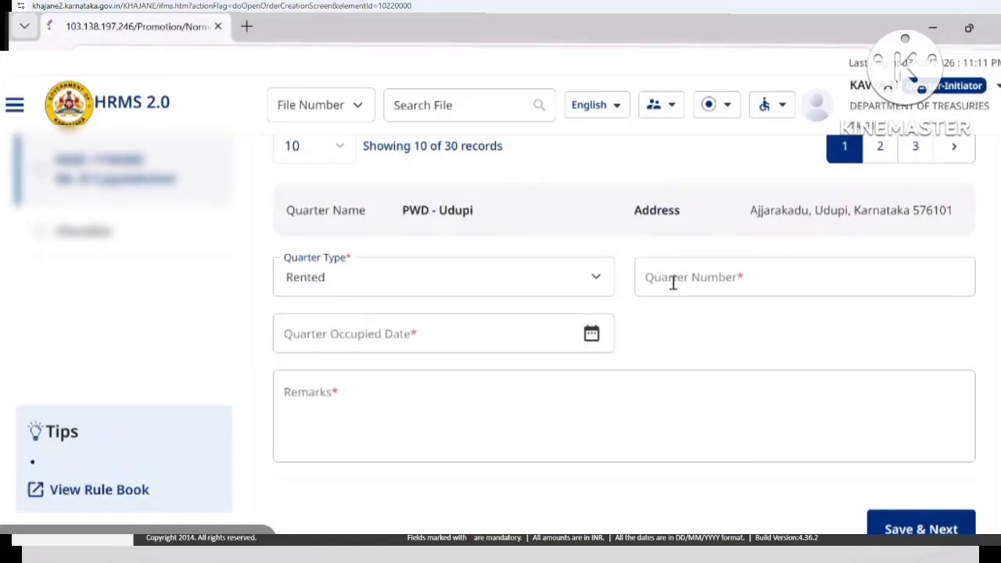
pyautogui.click(694, 269)
pyautogui.write('123')
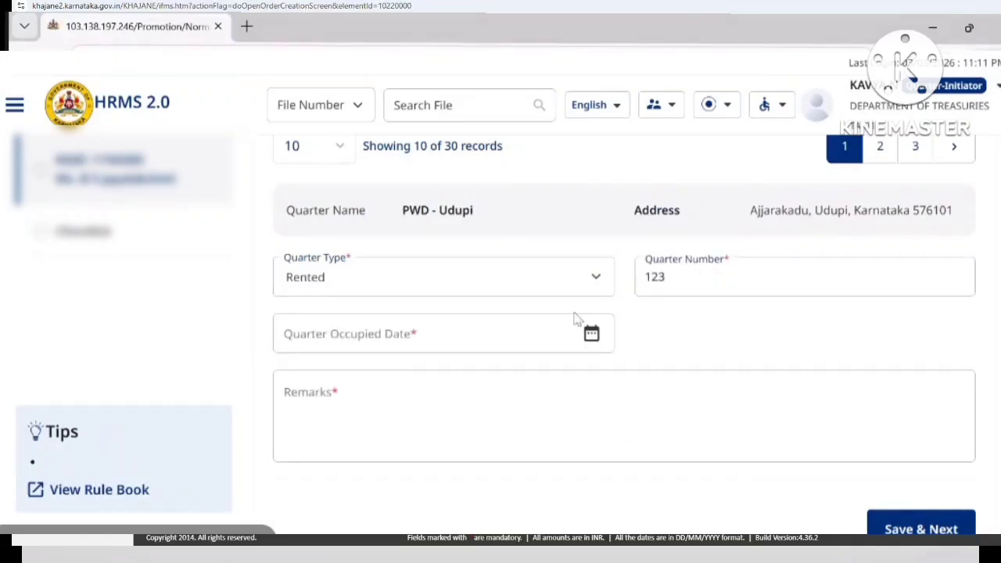
# - Set the quarter occupied date to 01/01/2026 and enter "ok" as the remarks
pyautogui.click(592, 333)
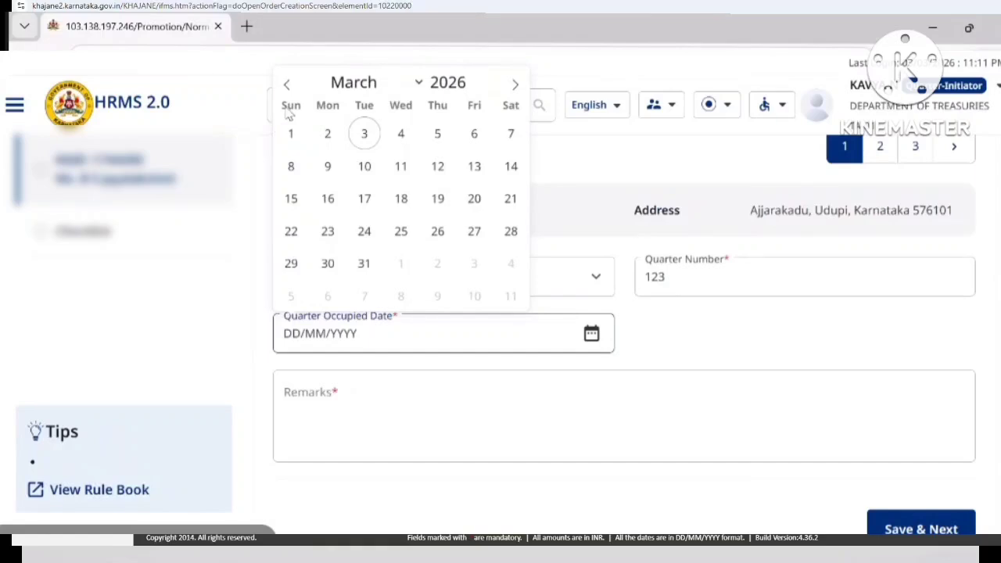
pyautogui.click(287, 84)
pyautogui.click(287, 84)
pyautogui.click(439, 133)
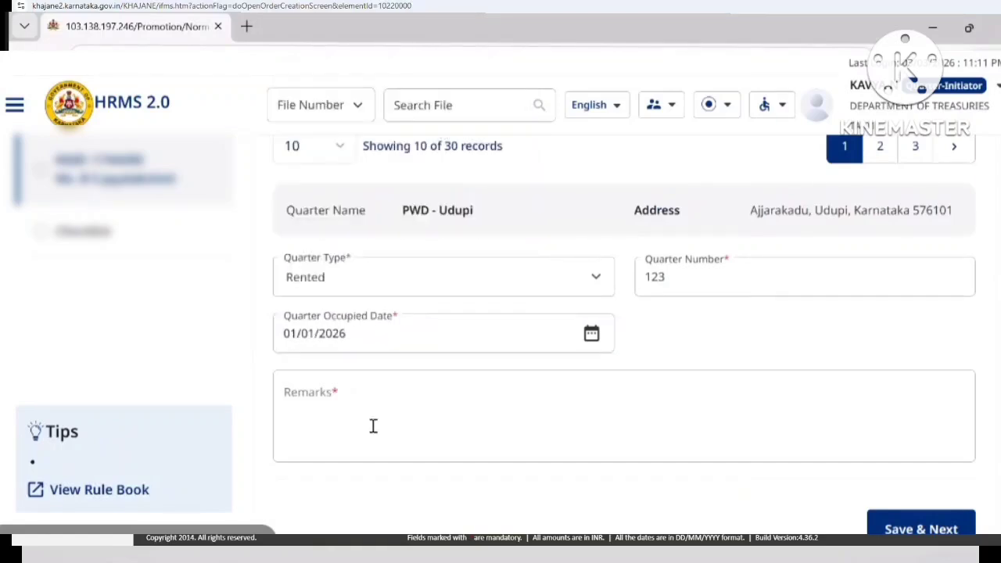
pyautogui.click(347, 387)
pyautogui.write('ok')
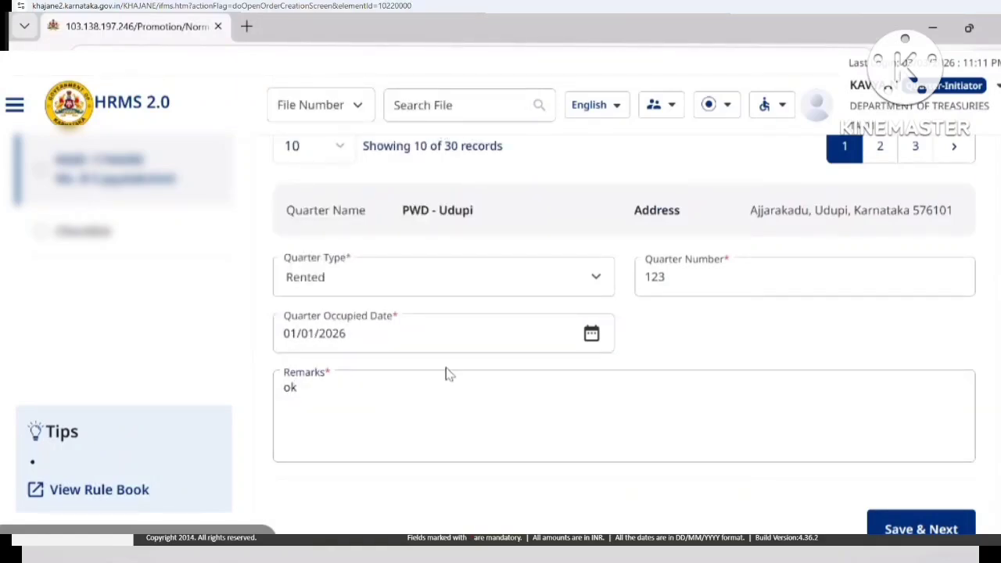
# - Save the employee's quarter details and confirm continuing to the Checklist
pyautogui.scroll(-1, 595, 387)
pyautogui.click(916, 480)
pyautogui.click(691, 350)
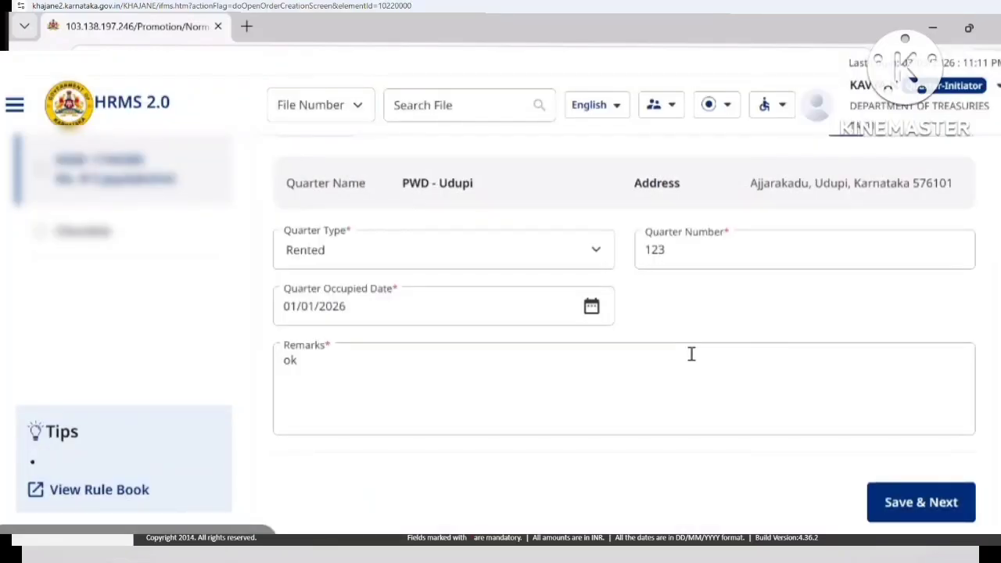
pyautogui.click(930, 508)
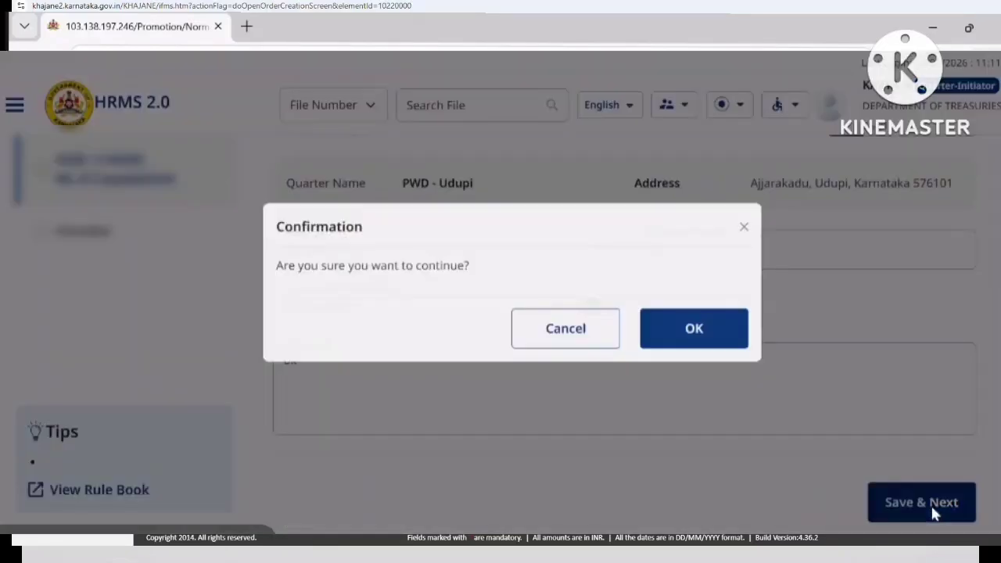
pyautogui.click(692, 339)
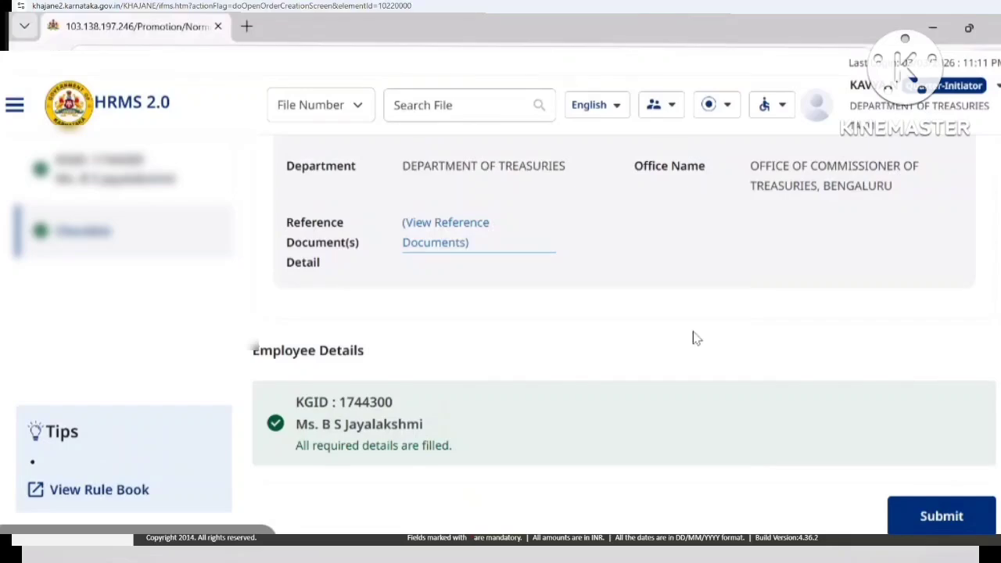
# - Submit the completed checklist and the final quarter request with the remark "ok", confirming both submissions
pyautogui.click(941, 504)
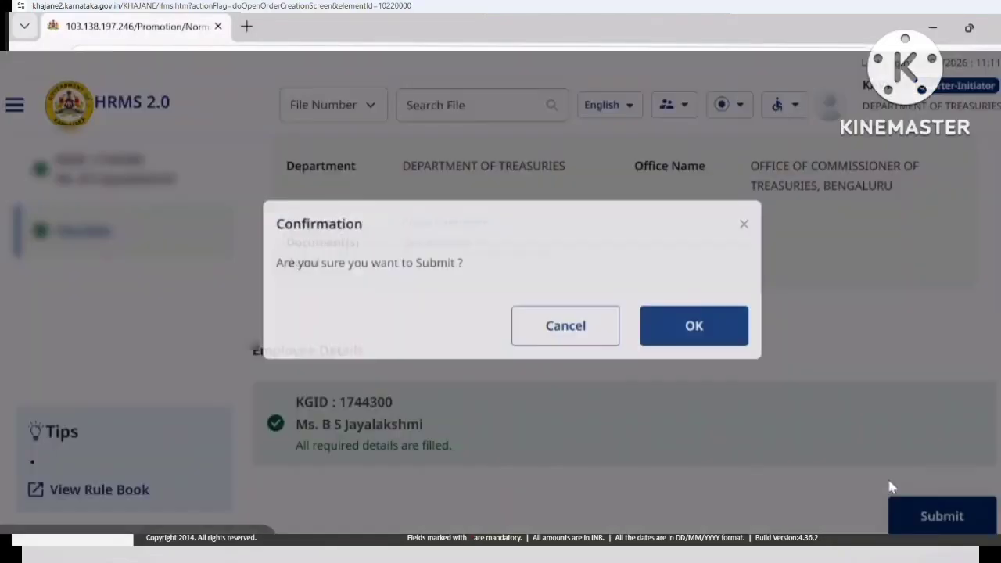
pyautogui.click(700, 351)
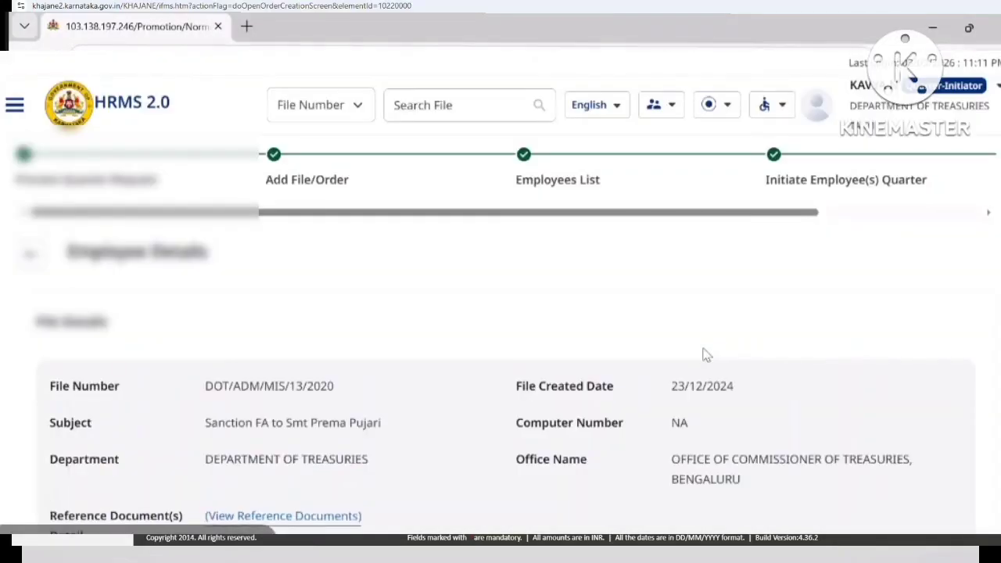
pyautogui.scroll(-7, 705, 356)
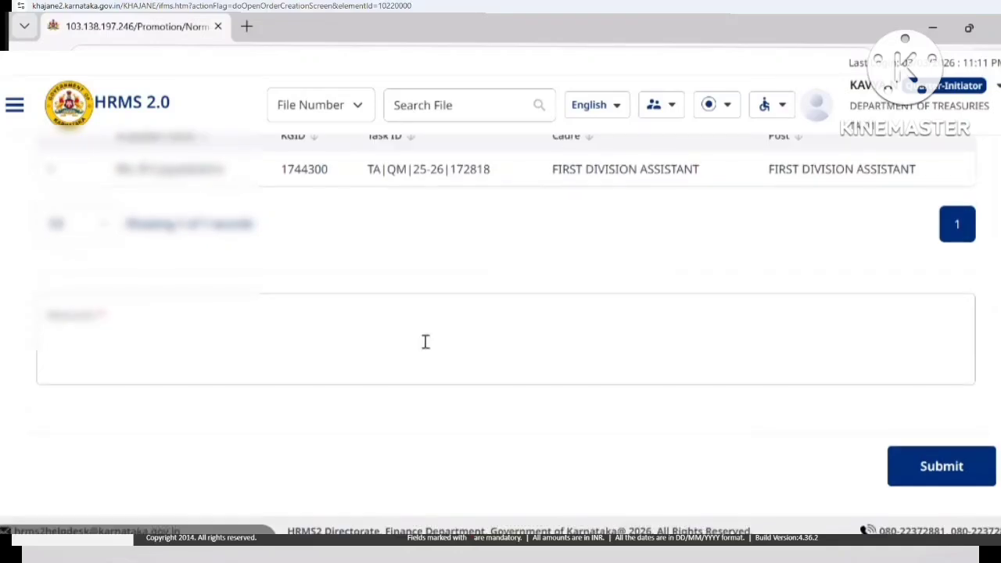
pyautogui.click(426, 342)
pyautogui.write('ok')
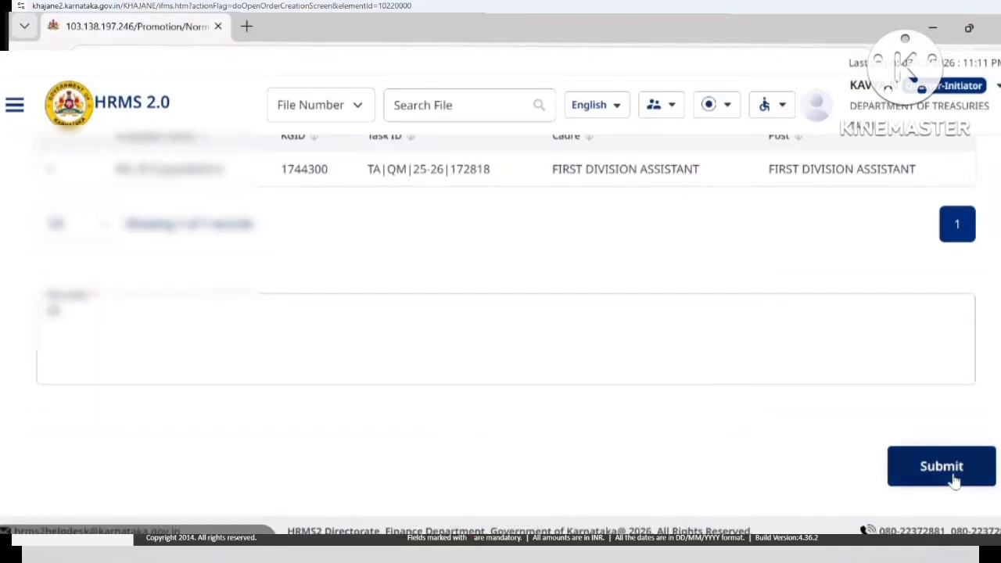
pyautogui.click(942, 469)
pyautogui.click(694, 341)
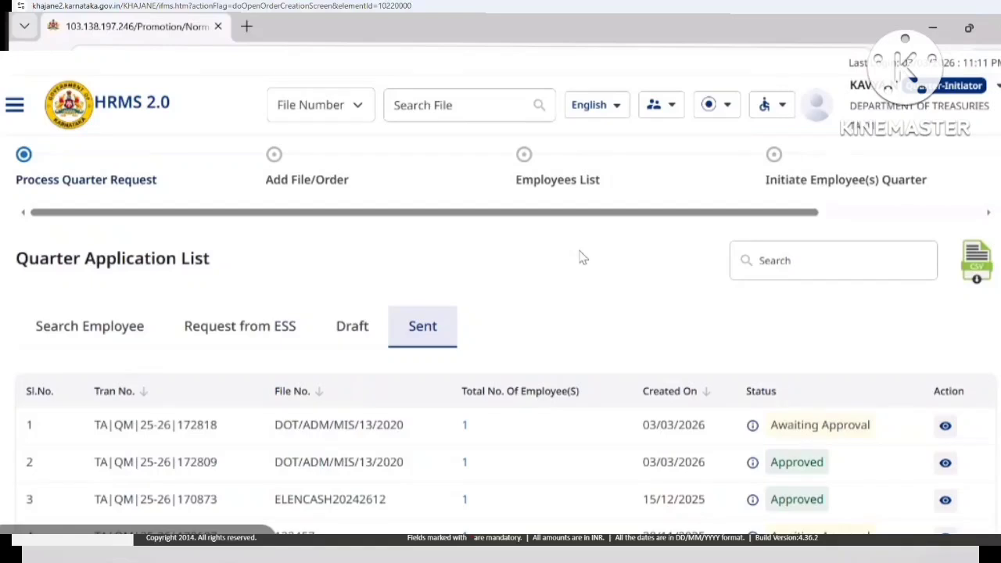
# - Open the newest sent quarter request awaiting approval and review its approval workflow, status and employee quarter details
pyautogui.click(947, 425)
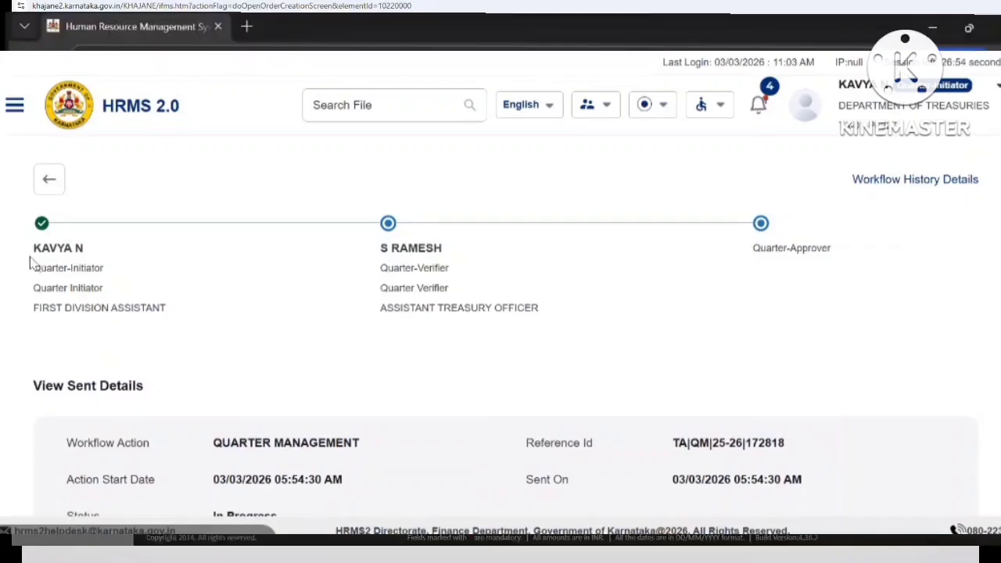
pyautogui.scroll(-2, 100, 285)
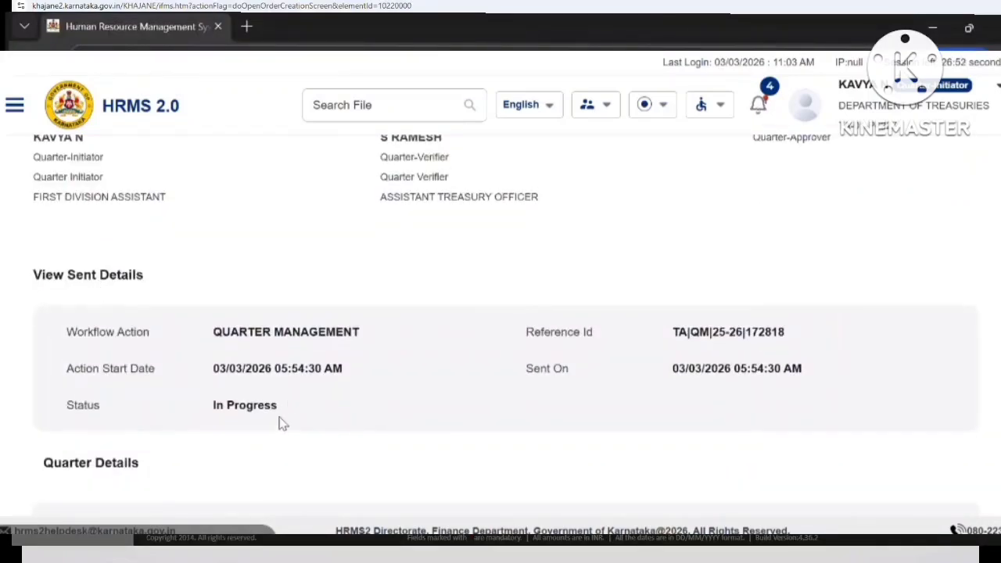
pyautogui.moveTo(284, 417); pyautogui.dragTo(201, 415)
pyautogui.scroll(2, 268, 263)
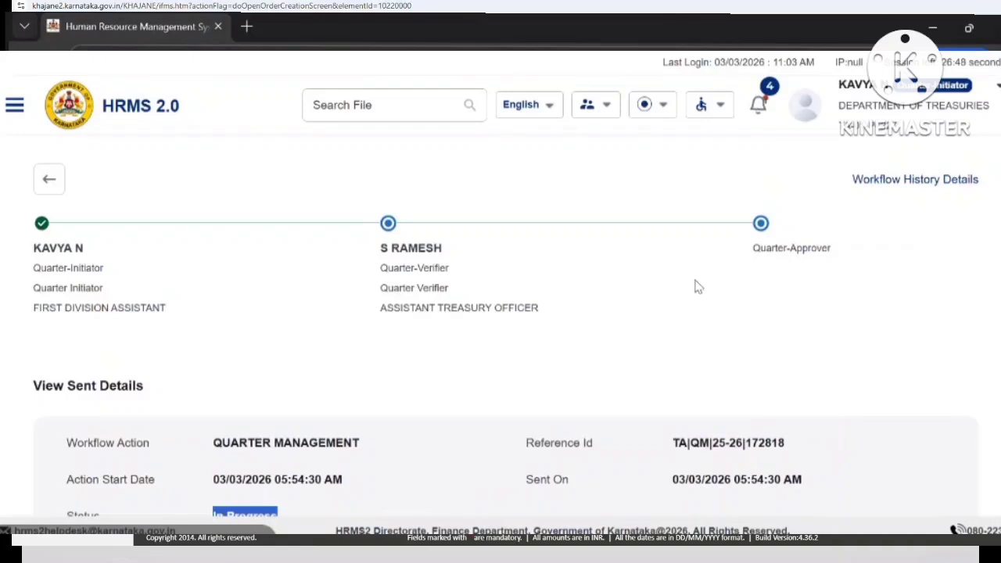
pyautogui.scroll(-5, 235, 251)
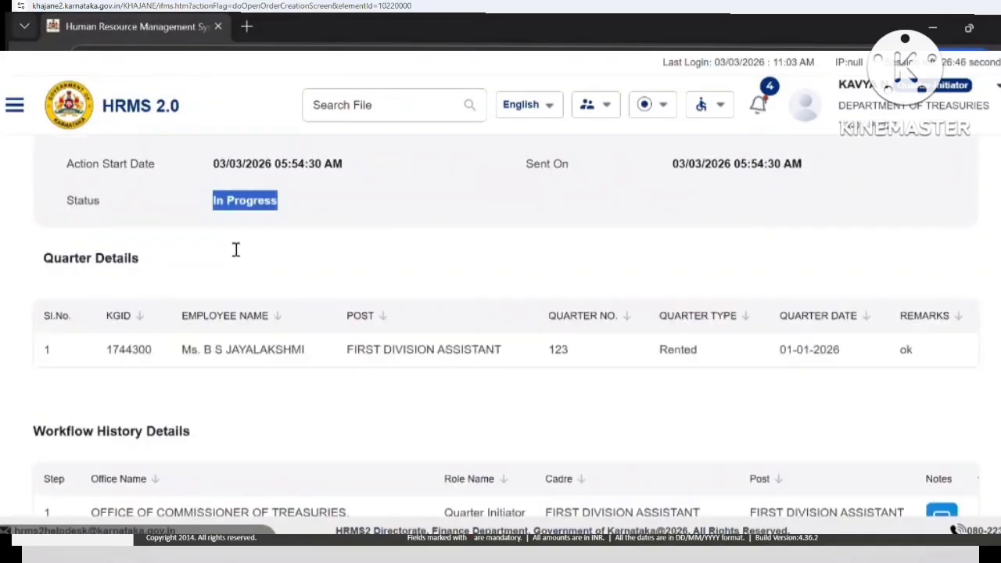
pyautogui.moveTo(307, 327); pyautogui.dragTo(185, 332)
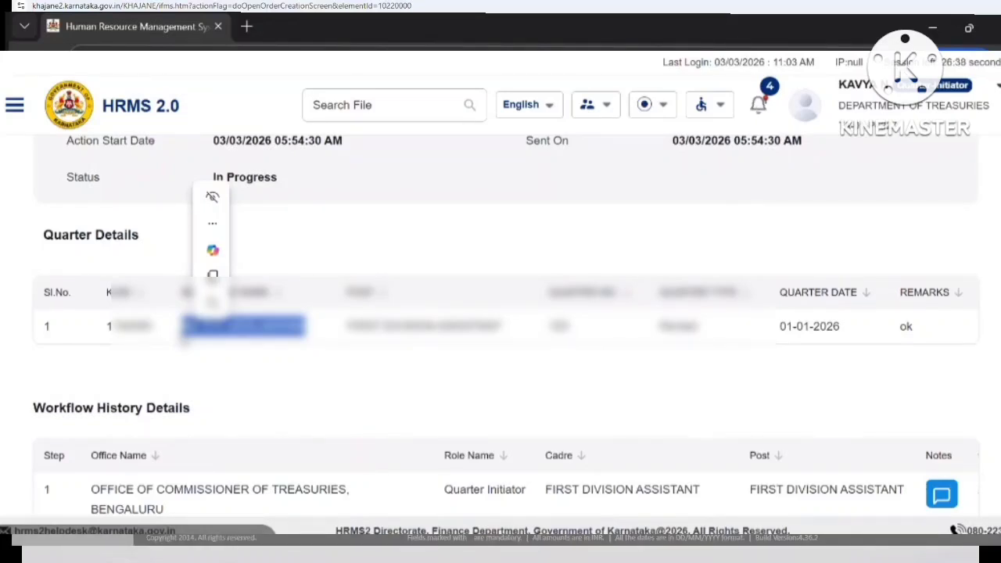
# - In the Quarter-Verifier's session, open the newest Quarter Management inbox item for processing and set the action to Accept with the remark "ok"
pyautogui.moveTo(293, 264)
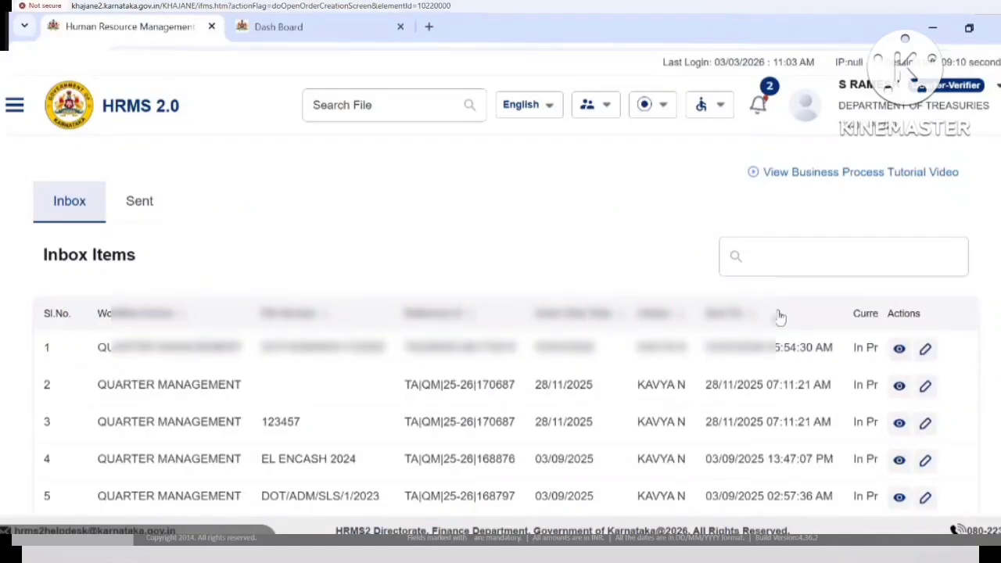
pyautogui.click(926, 351)
pyautogui.scroll(-8, 407, 313)
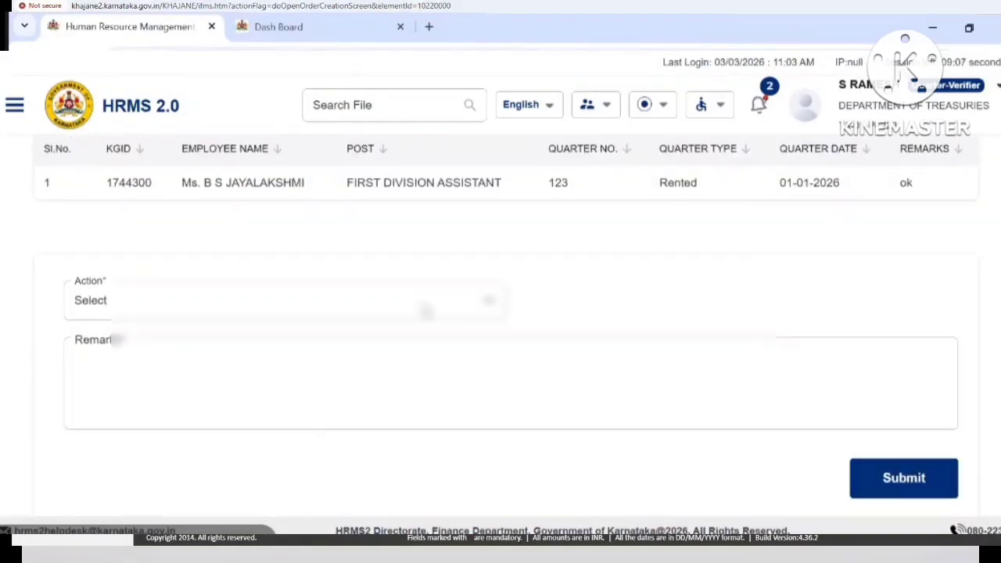
pyautogui.click(407, 300)
pyautogui.click(411, 358)
pyautogui.click(409, 351)
pyautogui.write('ok')
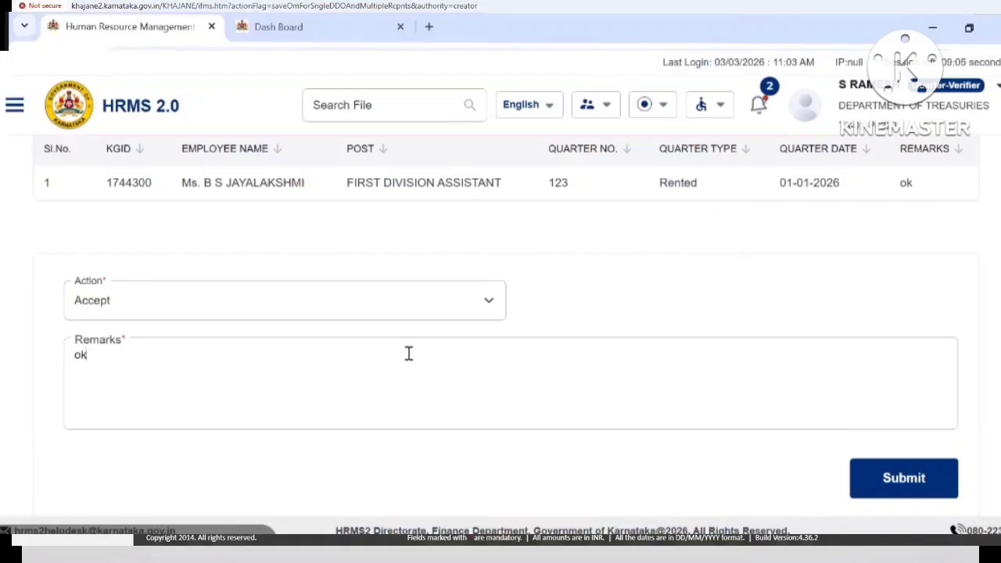
# - Submit the verifier's acceptance of the quarter request and confirm sending it
pyautogui.scroll(-3, 857, 276)
pyautogui.click(876, 244)
pyautogui.click(608, 344)
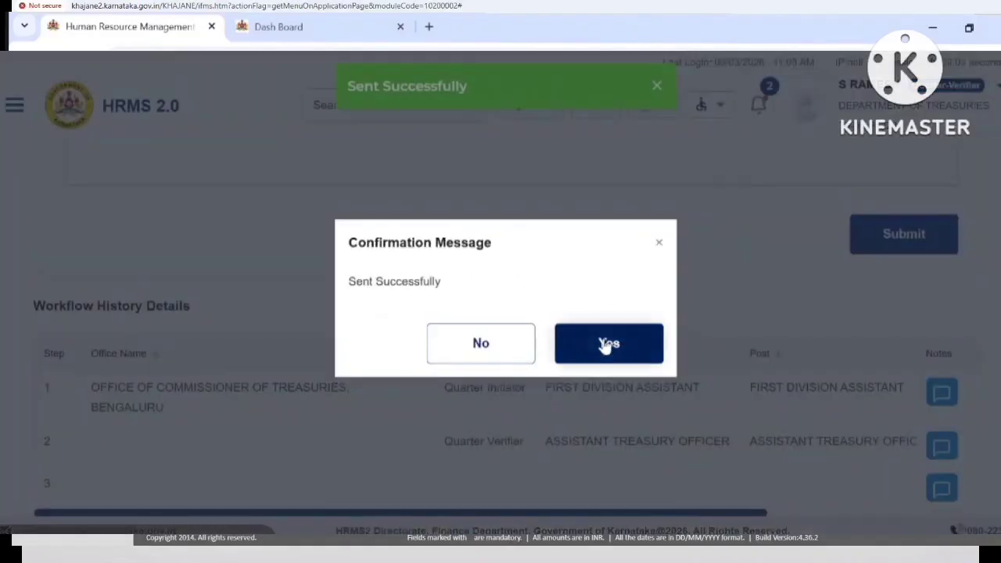
pyautogui.click(608, 344)
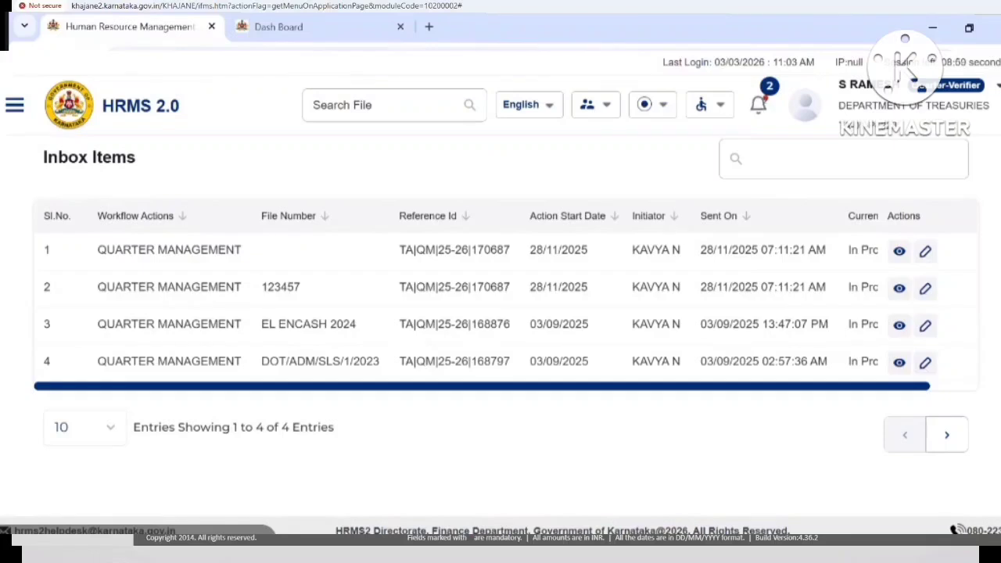
# - In the Quarter-Approver's session, open the inbox request for file DOT/ADM/MIS/13/2020 and set the action to Accept with the remark "ok"
pyautogui.click(419, 509)
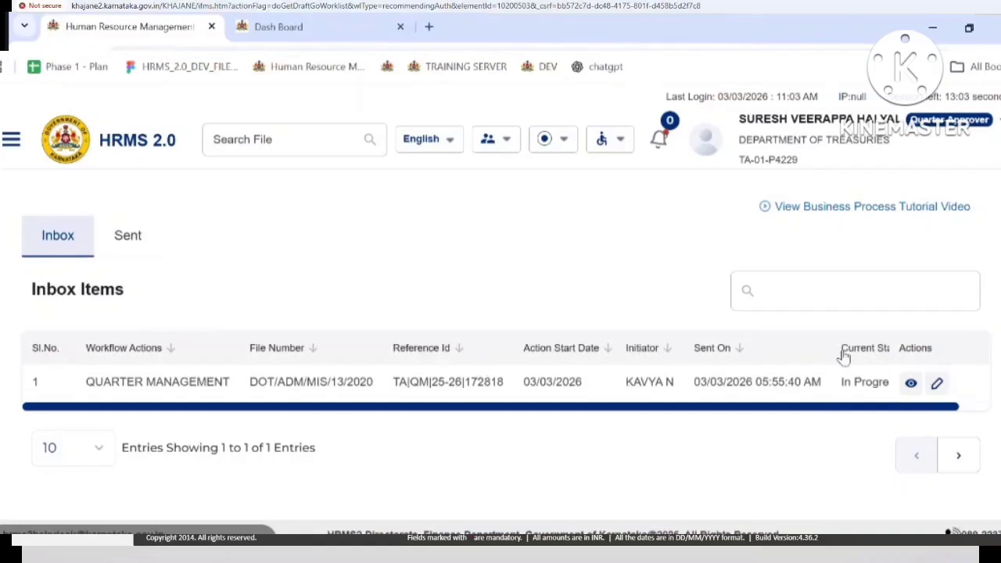
pyautogui.click(937, 381)
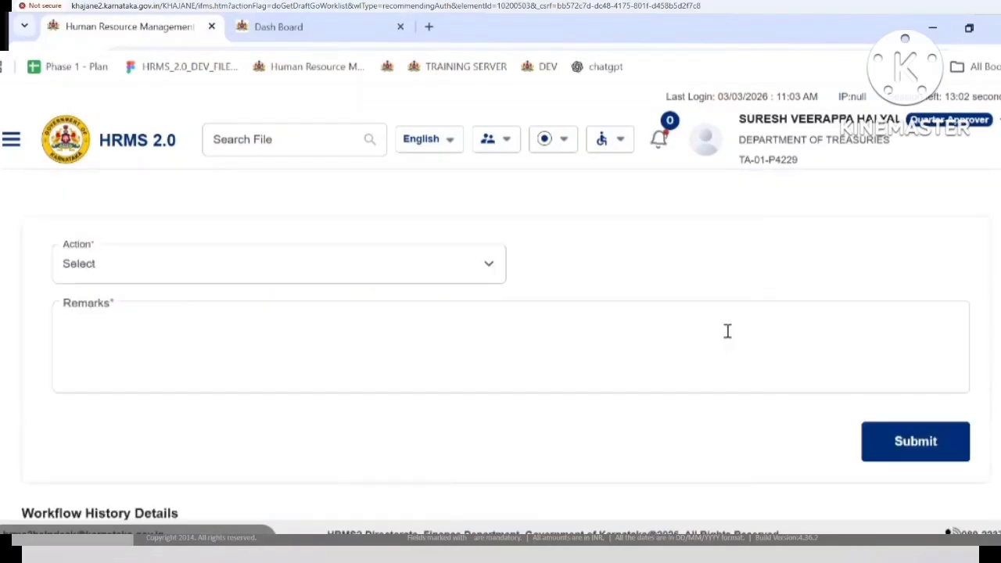
pyautogui.click(376, 252)
pyautogui.click(376, 297)
pyautogui.click(375, 290)
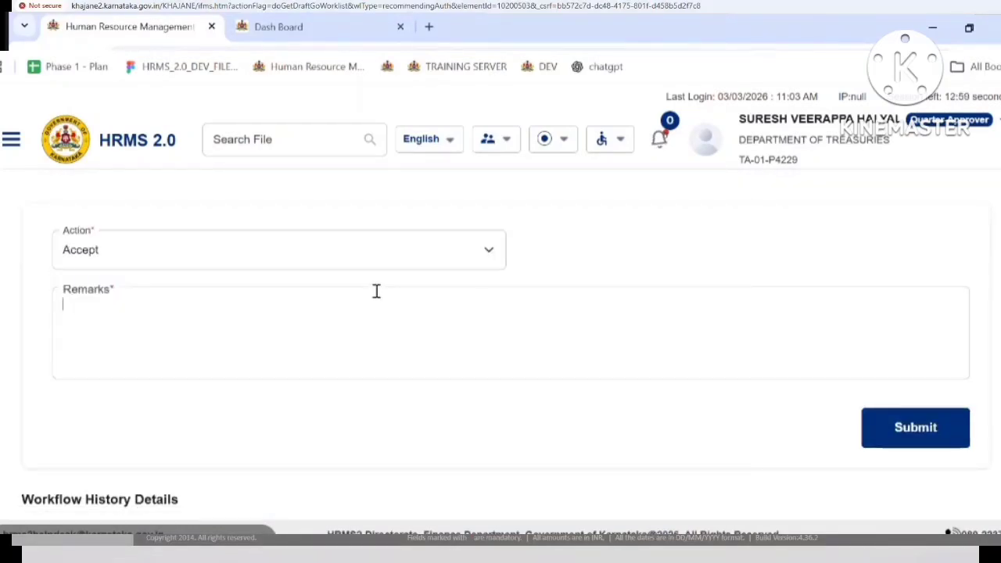
pyautogui.write('ko')
pyautogui.press('BackSpace')
pyautogui.press('BackSpace')
pyautogui.write('ok')
# - Submit the approver's final acceptance of the quarter request and confirm it
pyautogui.click(916, 427)
pyautogui.click(575, 359)
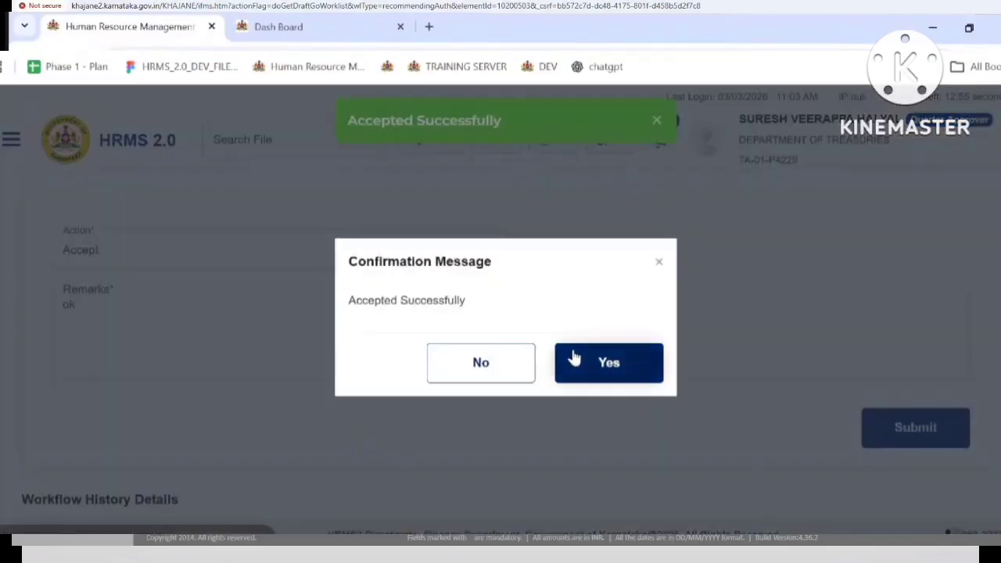
pyautogui.click(575, 358)
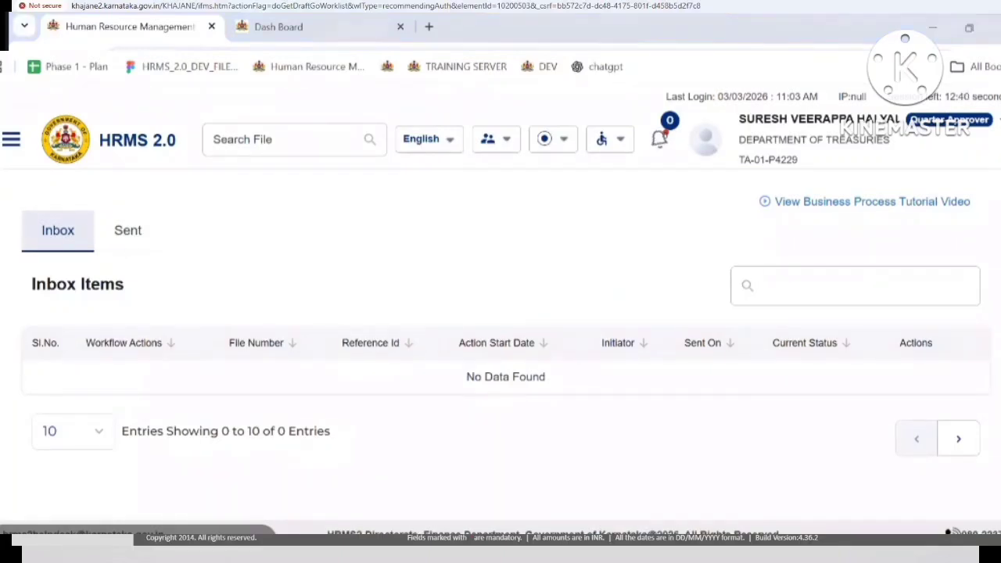
# - Switch back to the Quarter-Initiator's session with the sent request's details
pyautogui.click(405, 551)
pyautogui.click(337, 520)
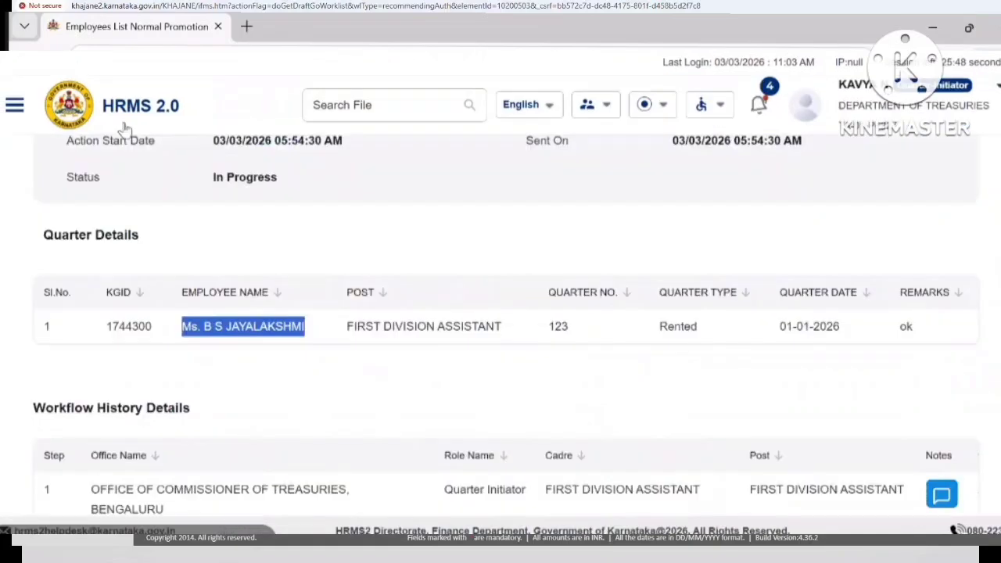